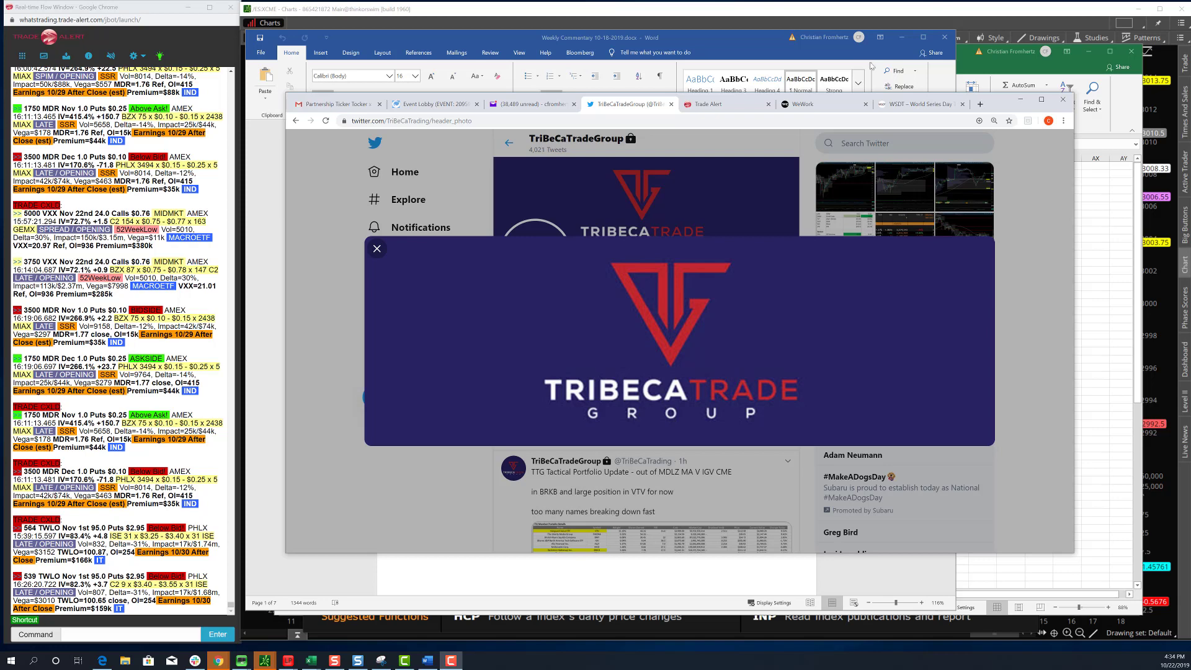
Bring the Word weekly commentary's Risk Disclaimer page in front of the Twitter page in Chrome.
left_click(703, 39)
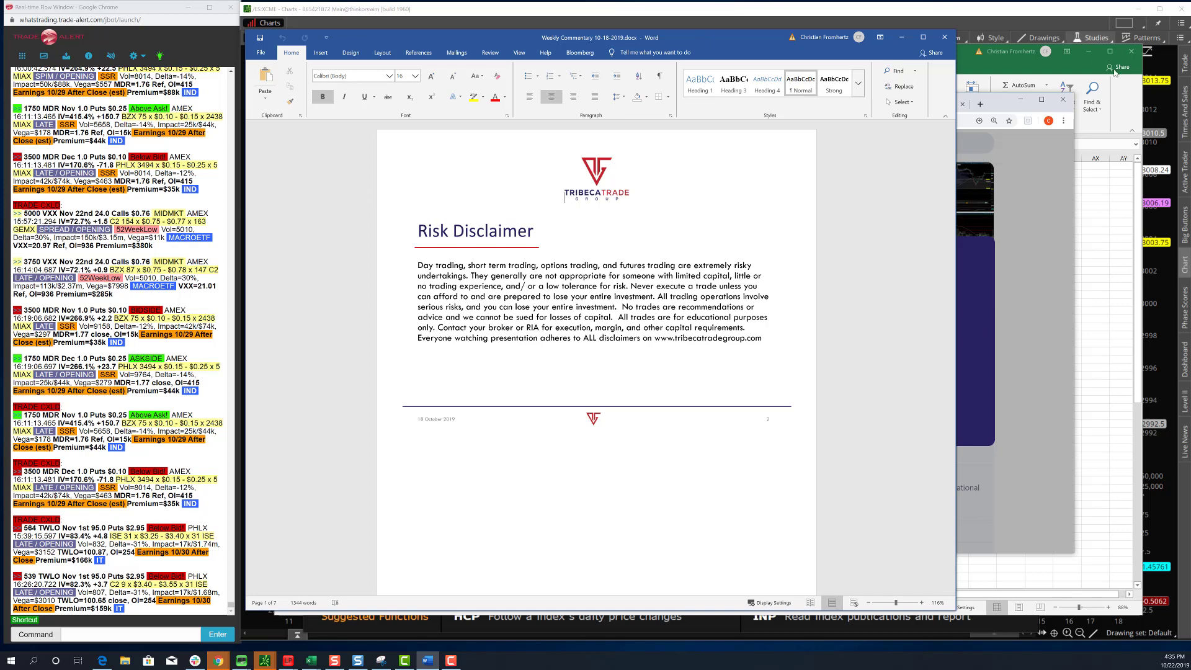
Scroll to the TTG Observations list and highlight item 4 on stock picking, then preview Bloomberg windows.
scroll(659, 336, "down", 4)
scroll(659, 336, "down", 5)
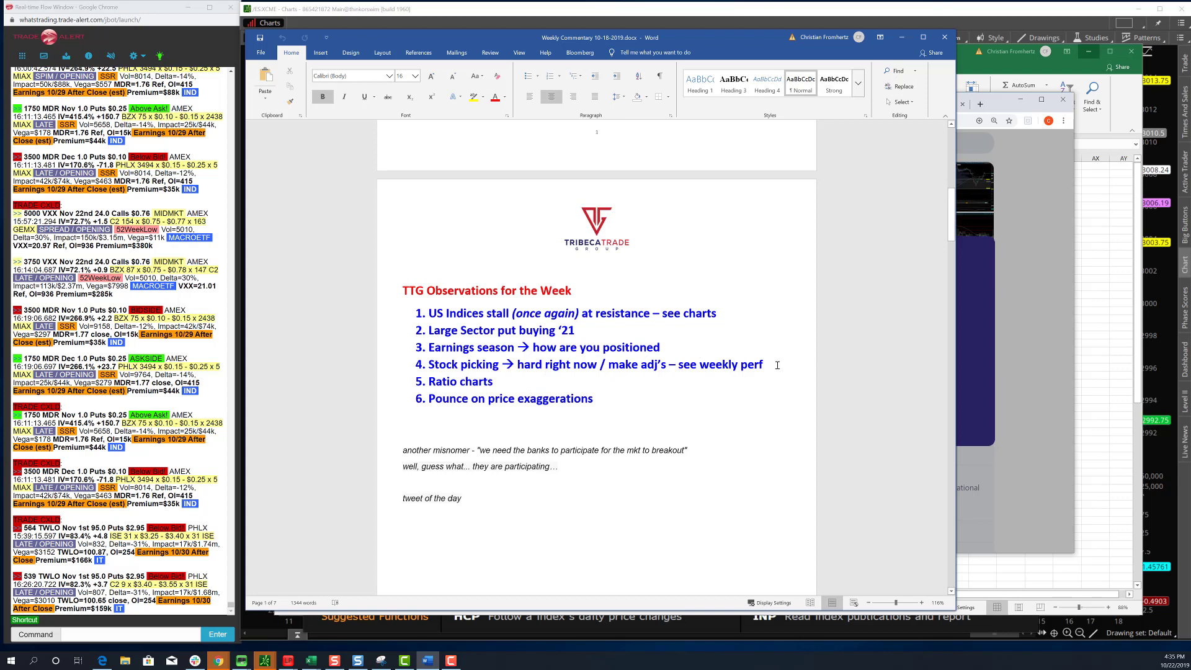
left_click_drag(777, 365, 428, 366)
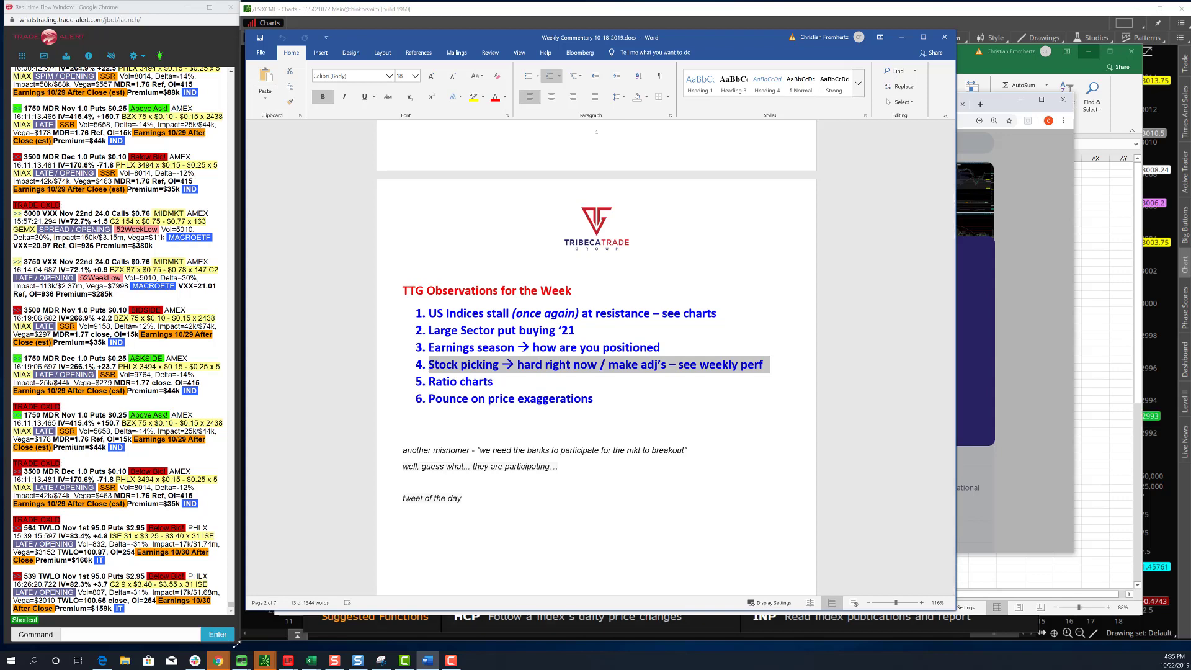
left_click(243, 662)
Review the VTV/VUG Value vs Growth ratio chart at 0.6758 (10/23/17–10/22/19).
left_click(204, 624)
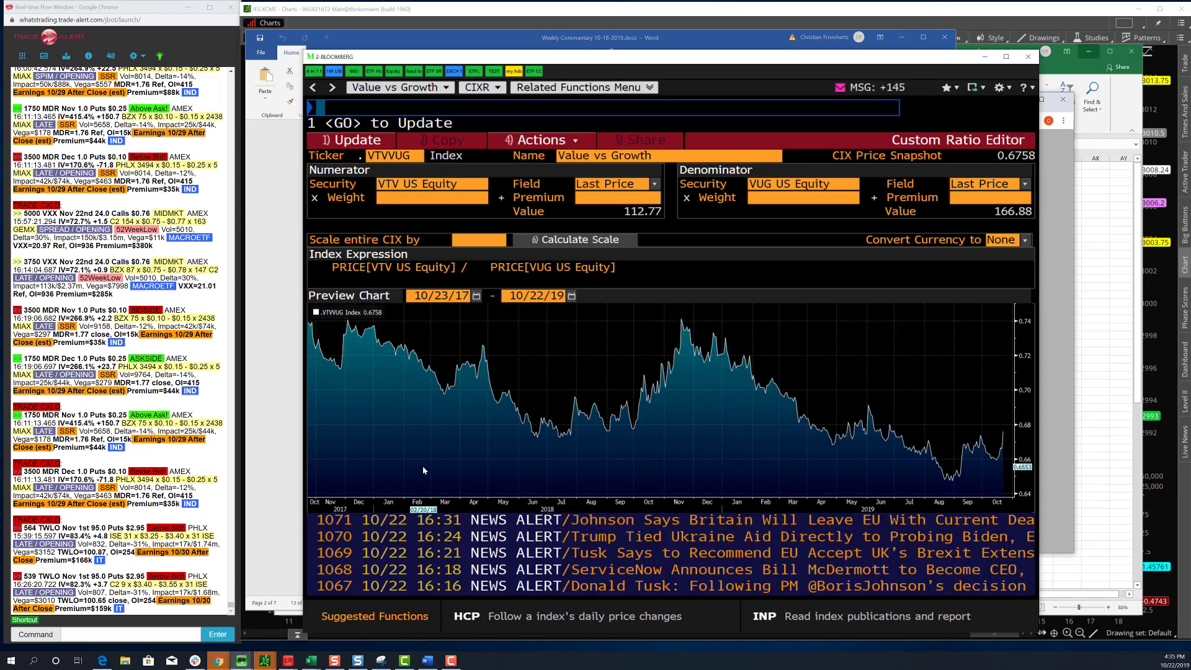
mouse_move(671, 369)
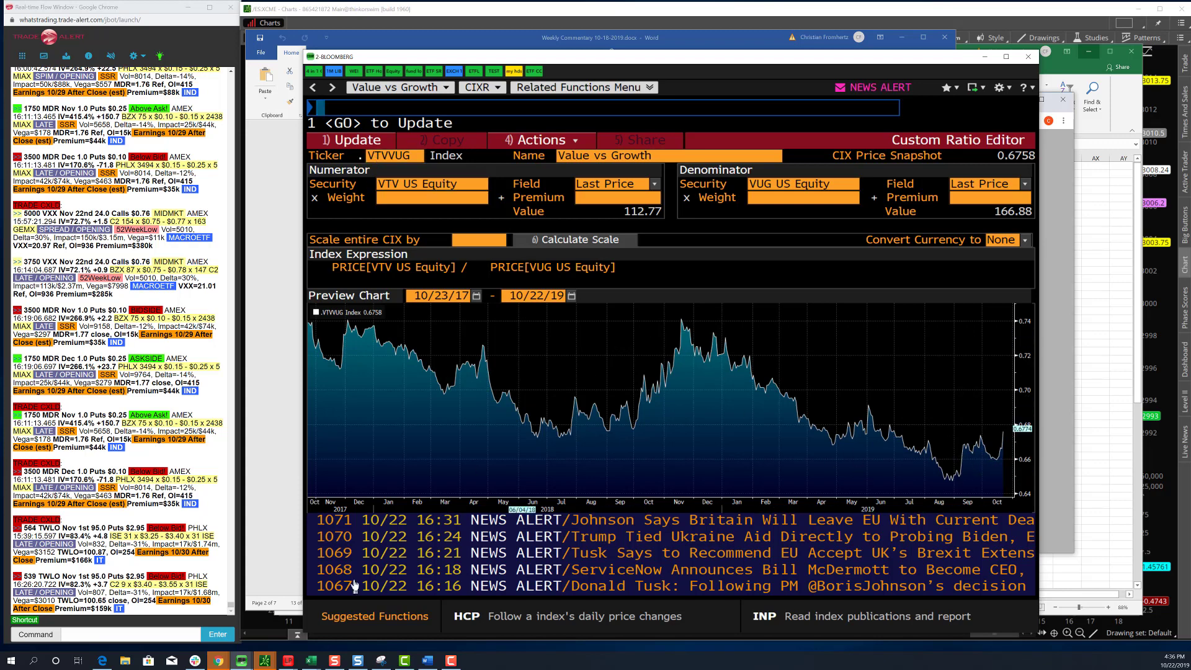
left_click(241, 661)
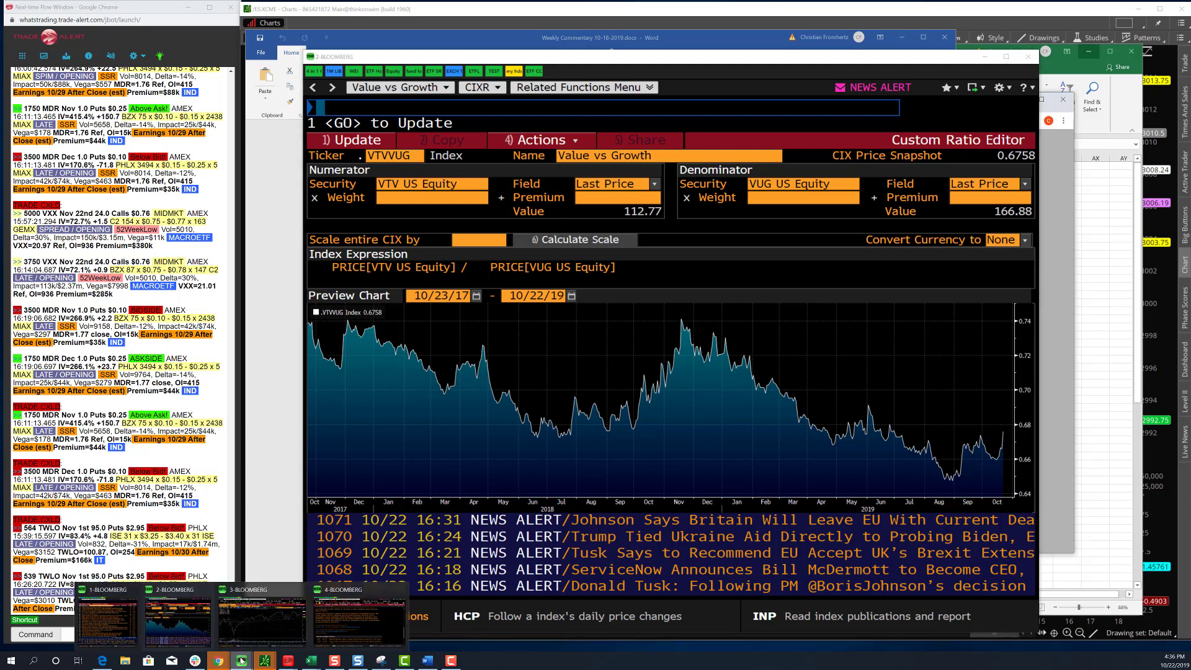
In the SNAP news window, run CIX and open the IWN long vs IWO short ratio from page 3.
left_click(358, 621)
left_click_drag(330, 44, 345, 98)
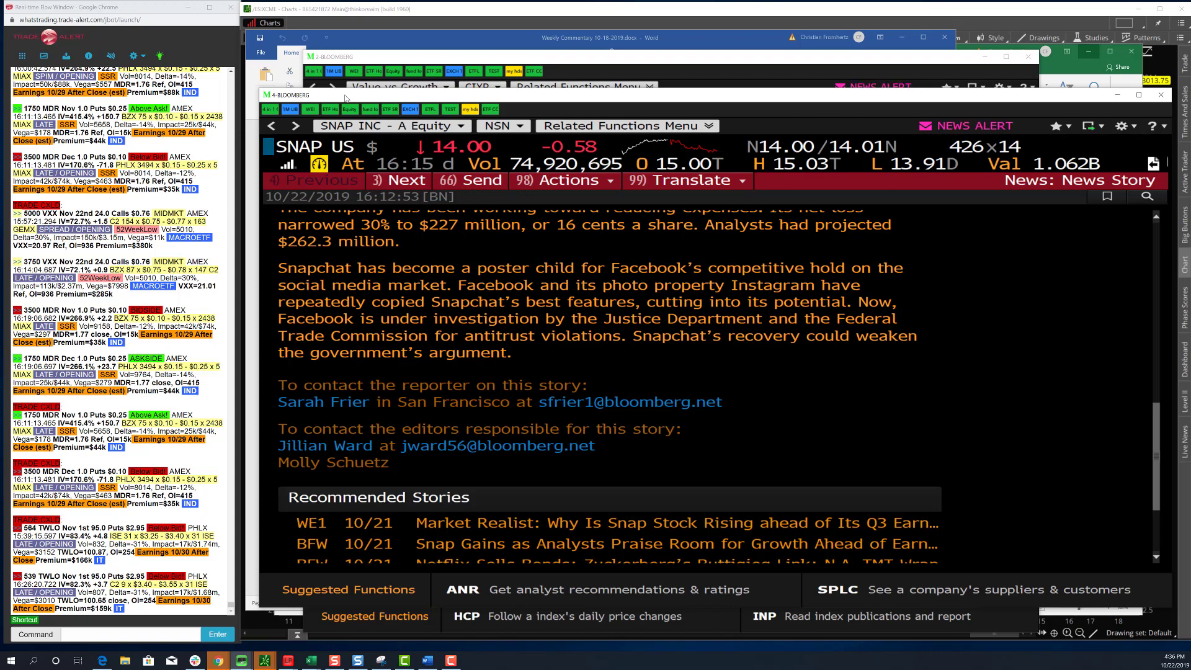
type("CIX")
key("Return")
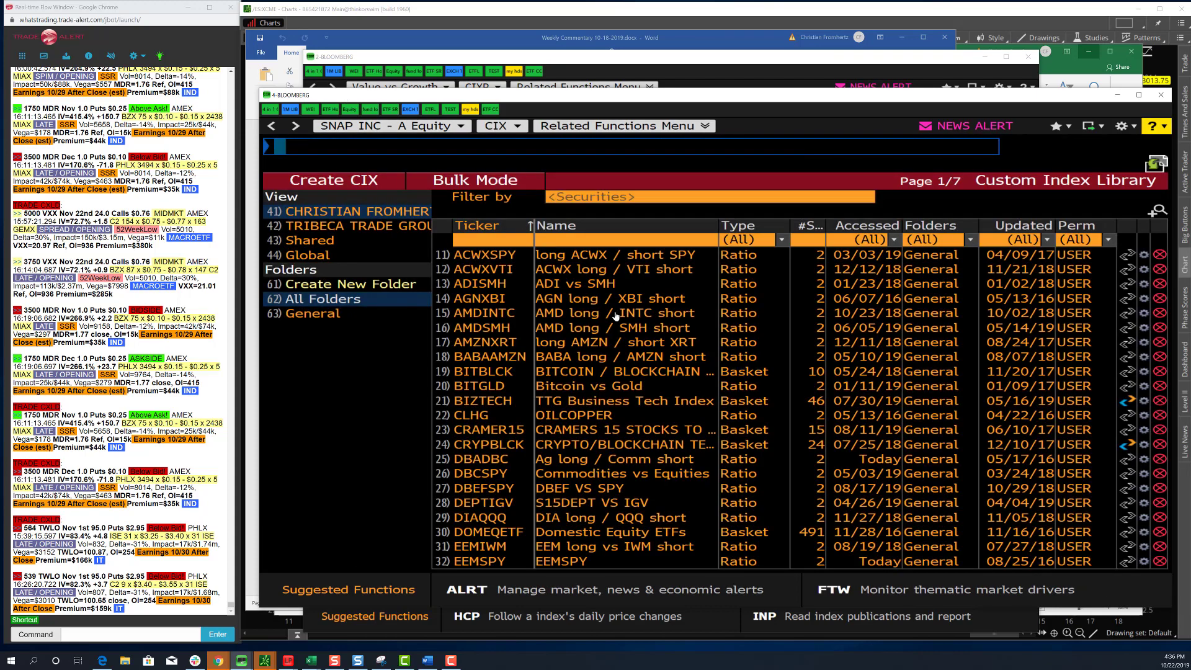
scroll(611, 472, "down", 1)
scroll(610, 472, "down", 1)
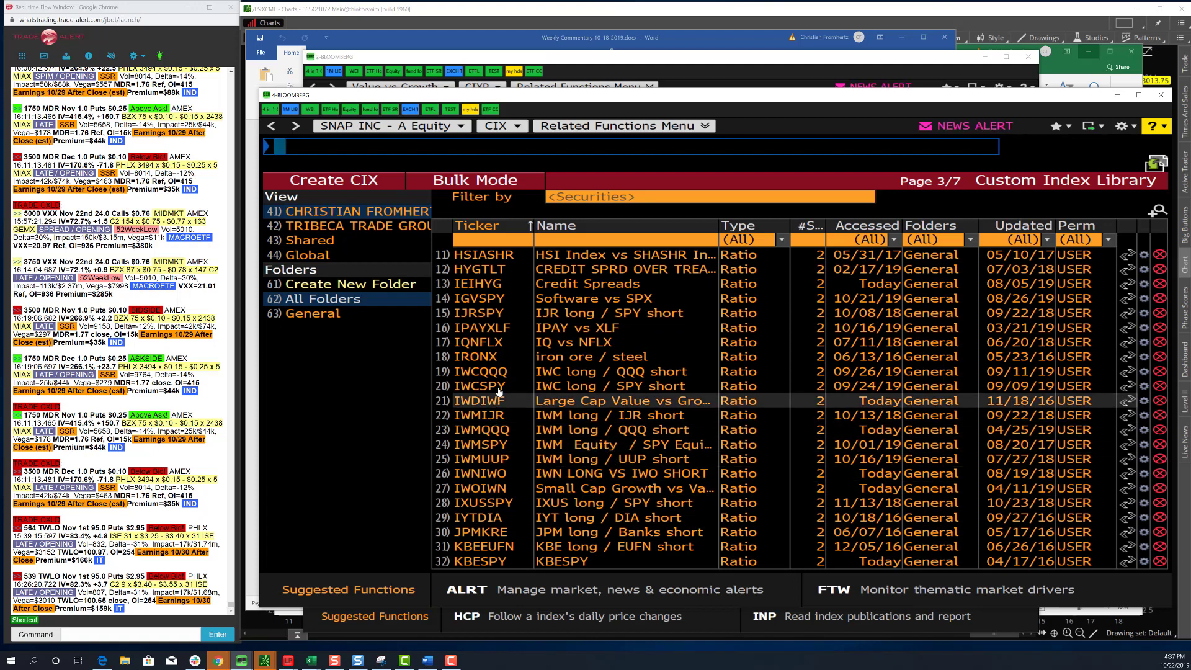
left_click(495, 475)
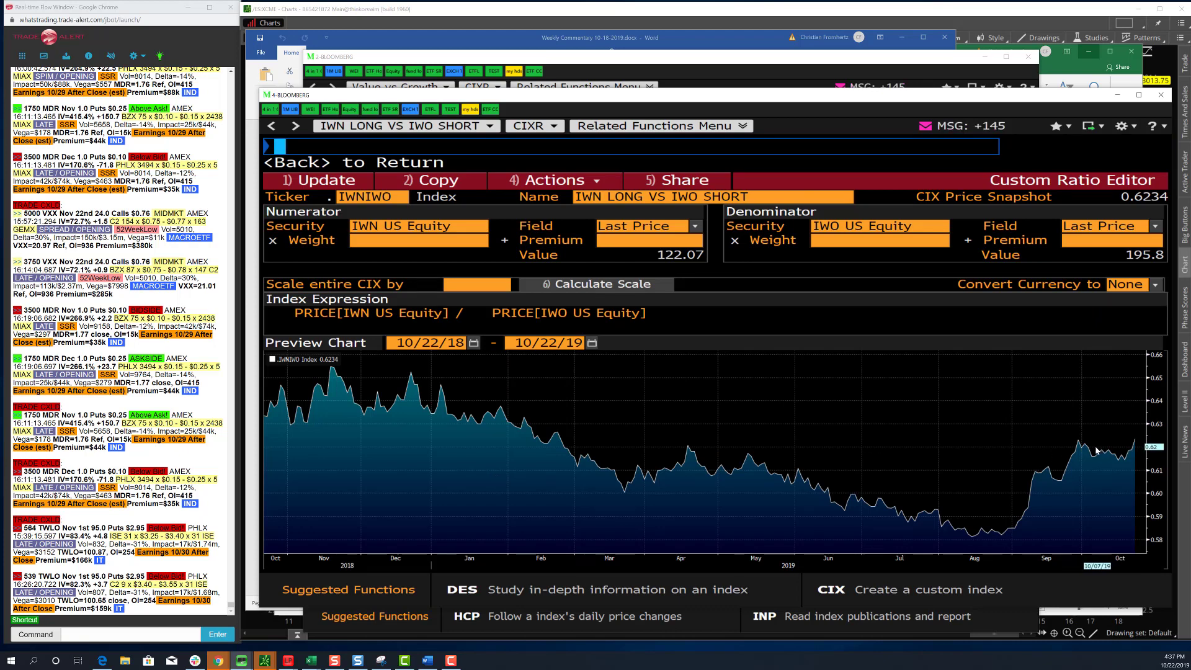
Inspect the one-year IWN/IWO ratio chart, at 0.6234 from 10/22/18 to 10/22/19.
mouse_move(1098, 451)
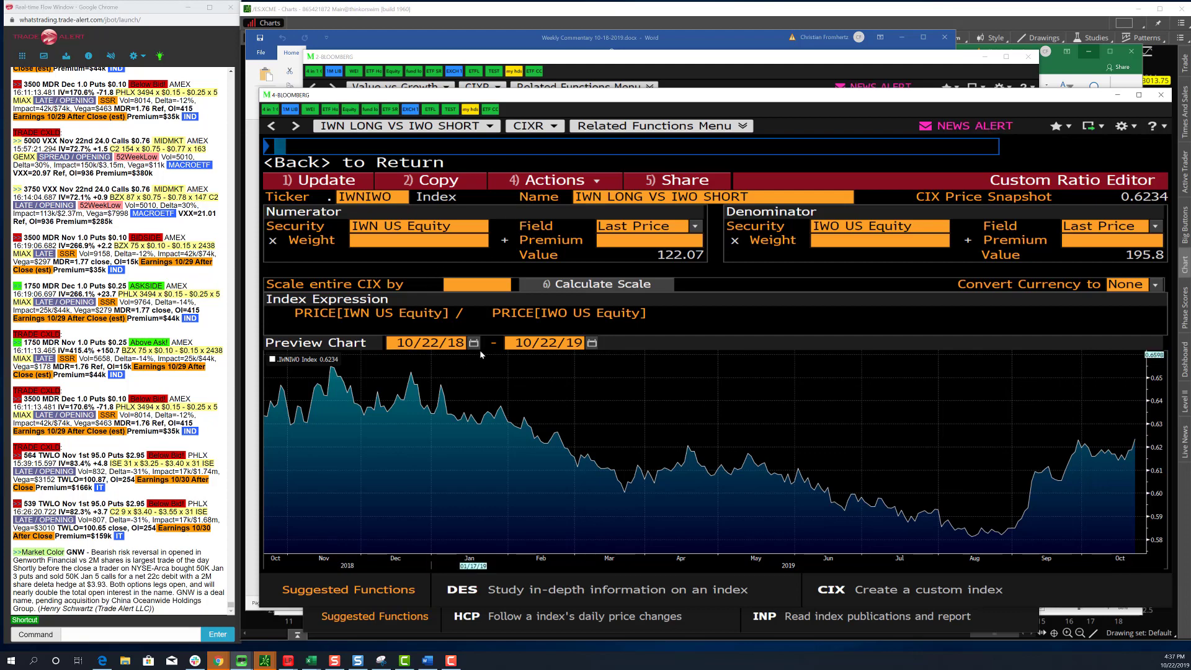
Change the IWN/IWO chart's start year to 2017, after briefly trying 2016.
left_click(452, 342)
type("16")
key("Return")
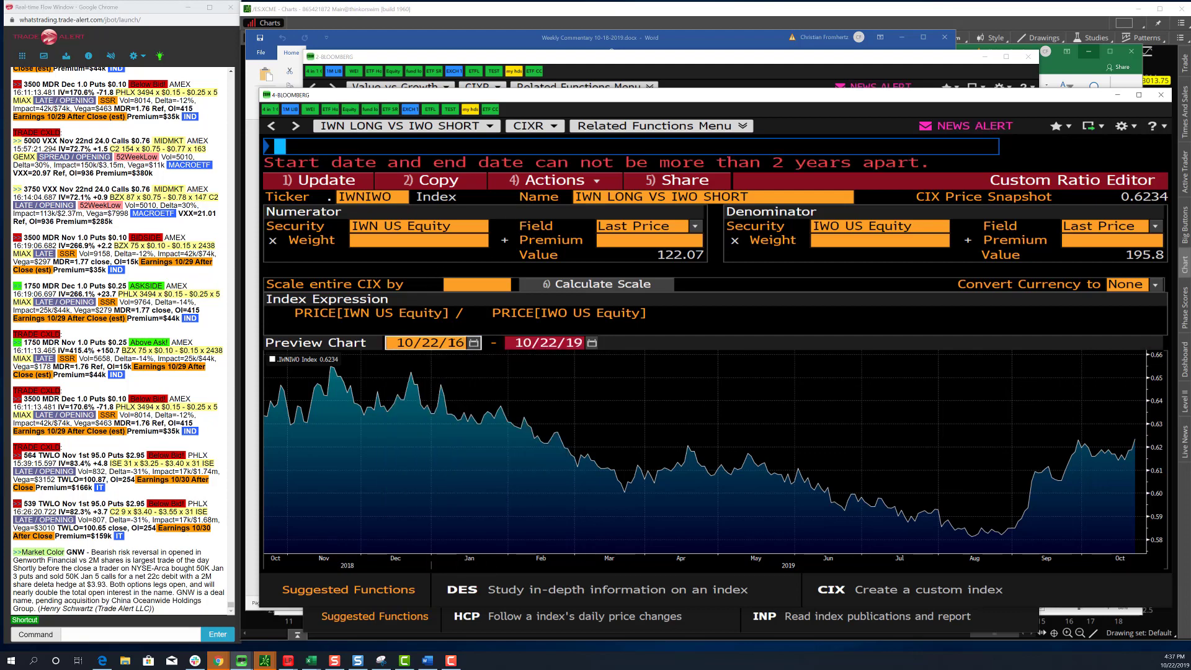
type("17")
key("Return")
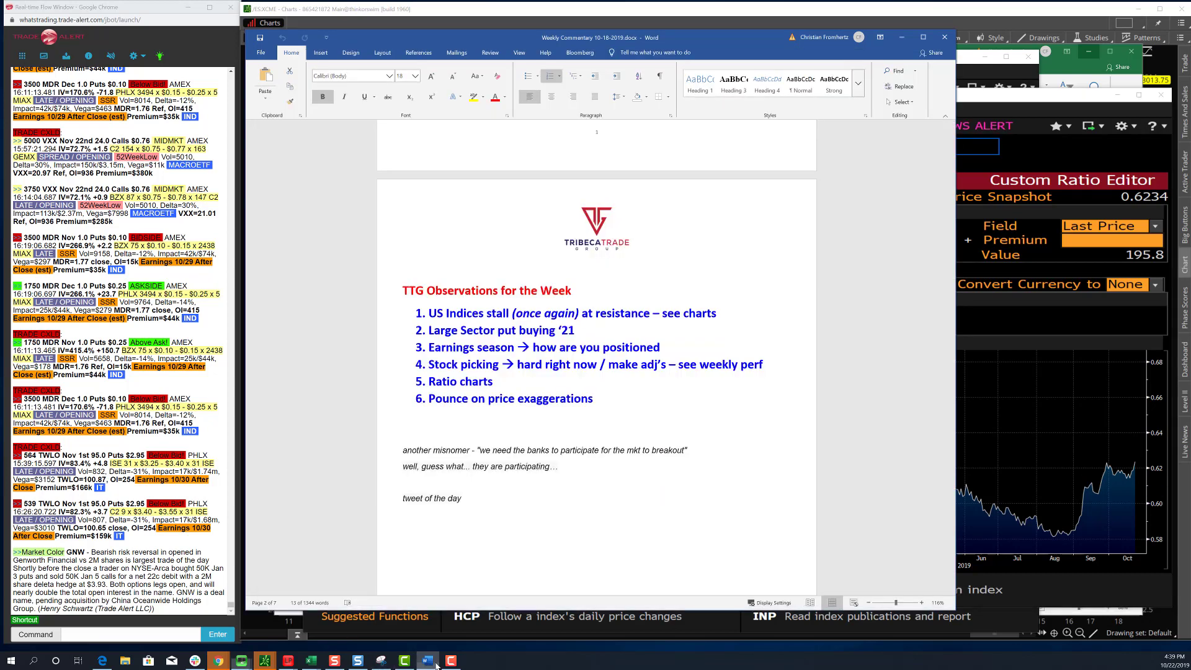
Return to the Word commentary and select the whole of observation 4 on stock picking.
left_click(428, 661)
key("Left")
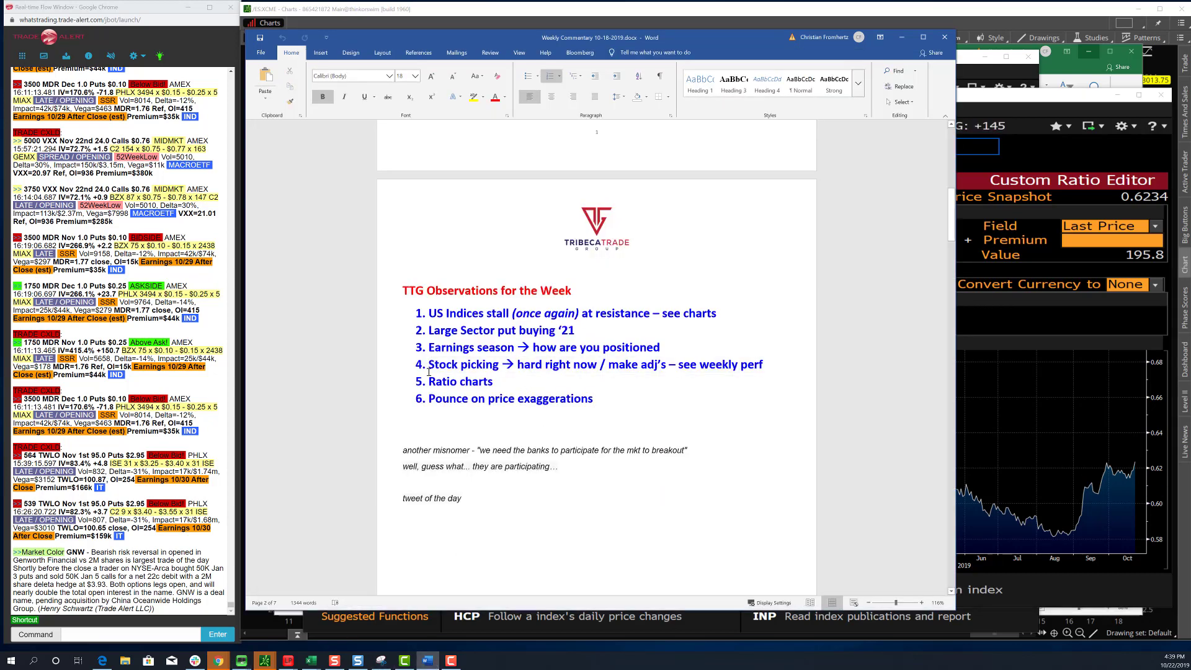
triple_click(773, 361)
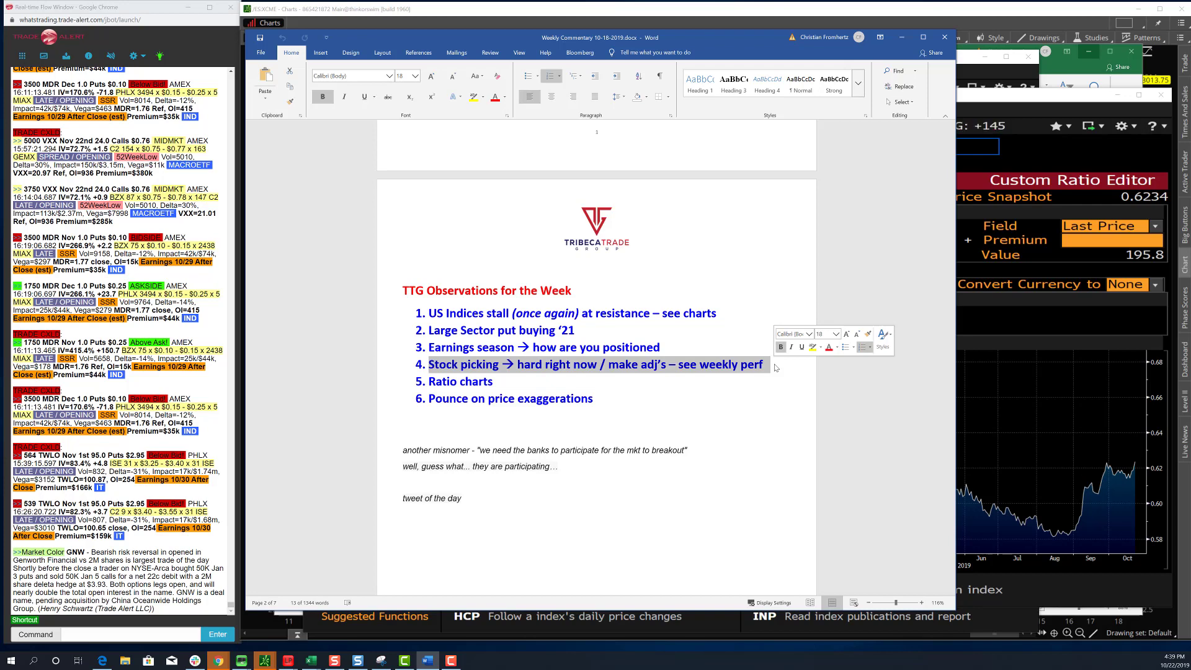
Load VIX in the thinkorswim chart on the 20 Y : 1D daily time frame.
left_click(332, 25)
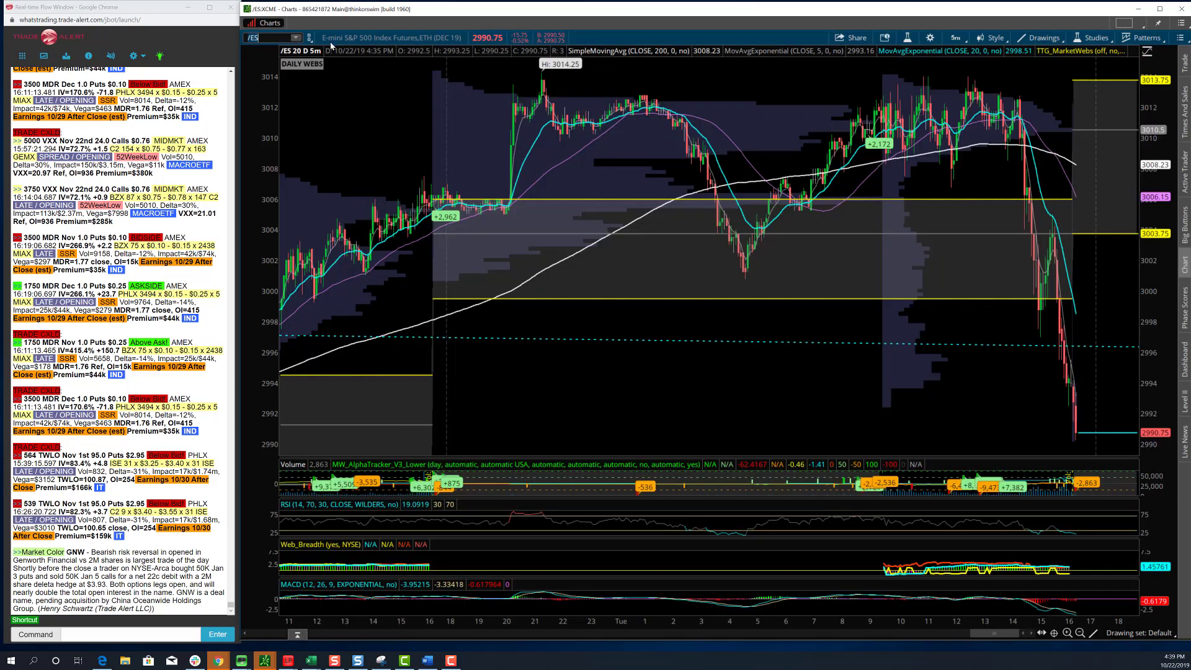
type("VIX")
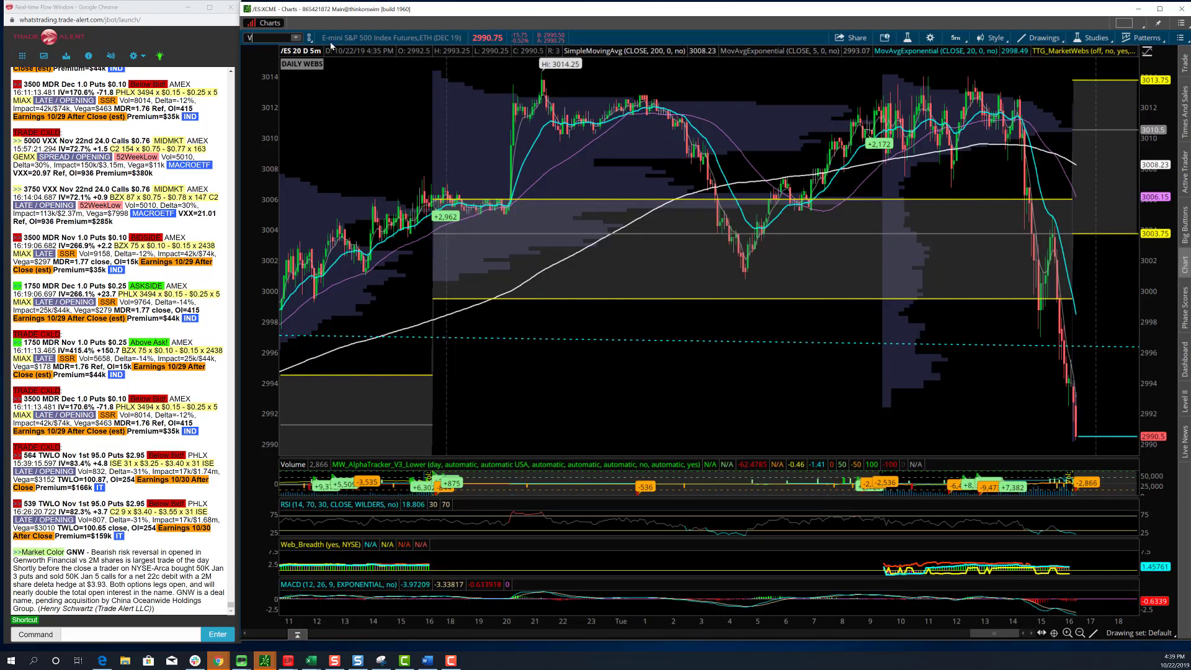
key("Return")
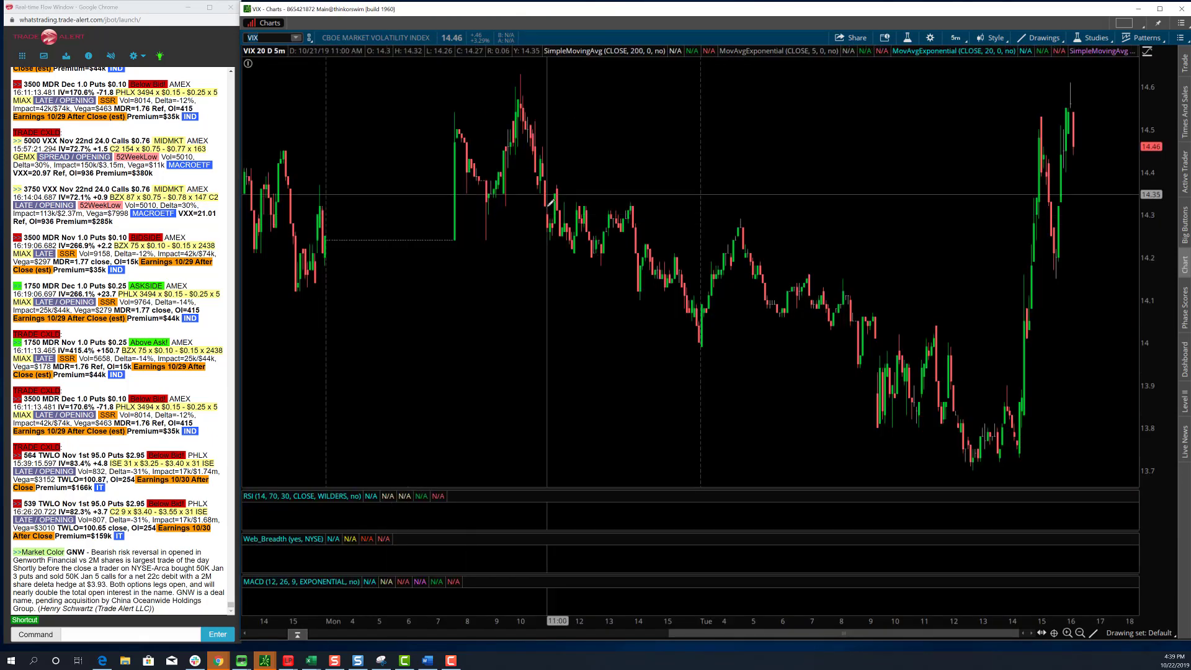
left_click(958, 38)
left_click(908, 146)
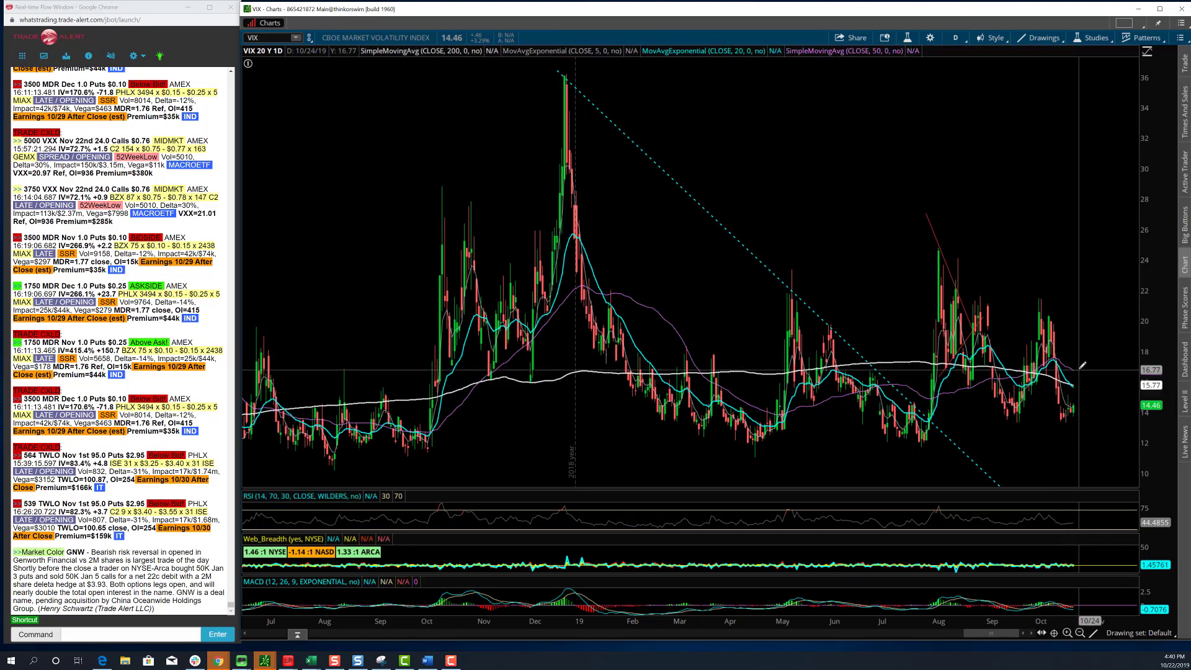
Replace VIX with /ES E-mini S&P 500 futures and zoom into 2019's daily bars.
left_click(266, 37)
key("BackSpace")
type("/ES")
key("Return")
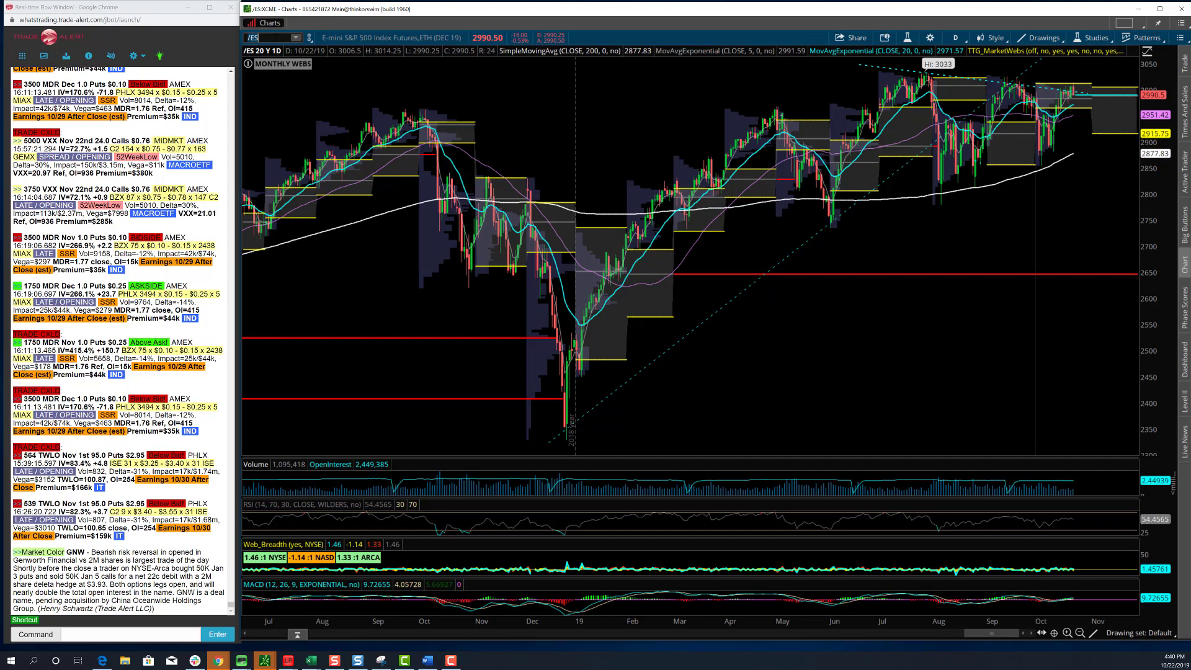
scroll(1117, 227, "up", 3)
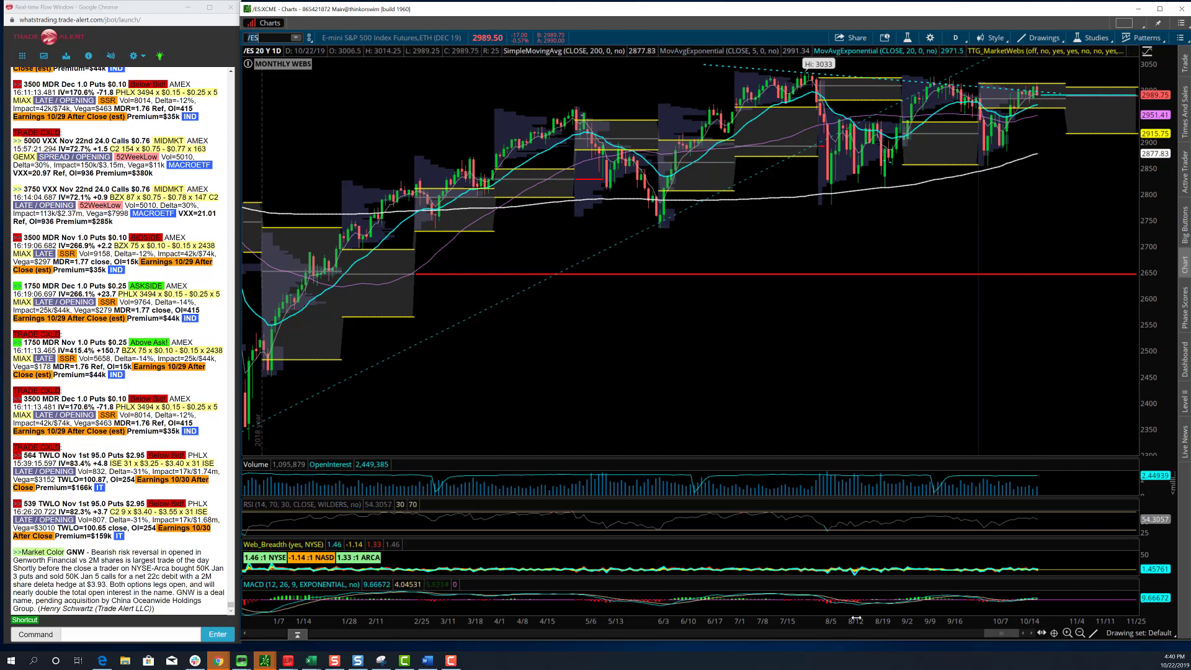
Load Chipotle (CMG) on the 20 D : 5m time frame.
type("CMG")
key("Return")
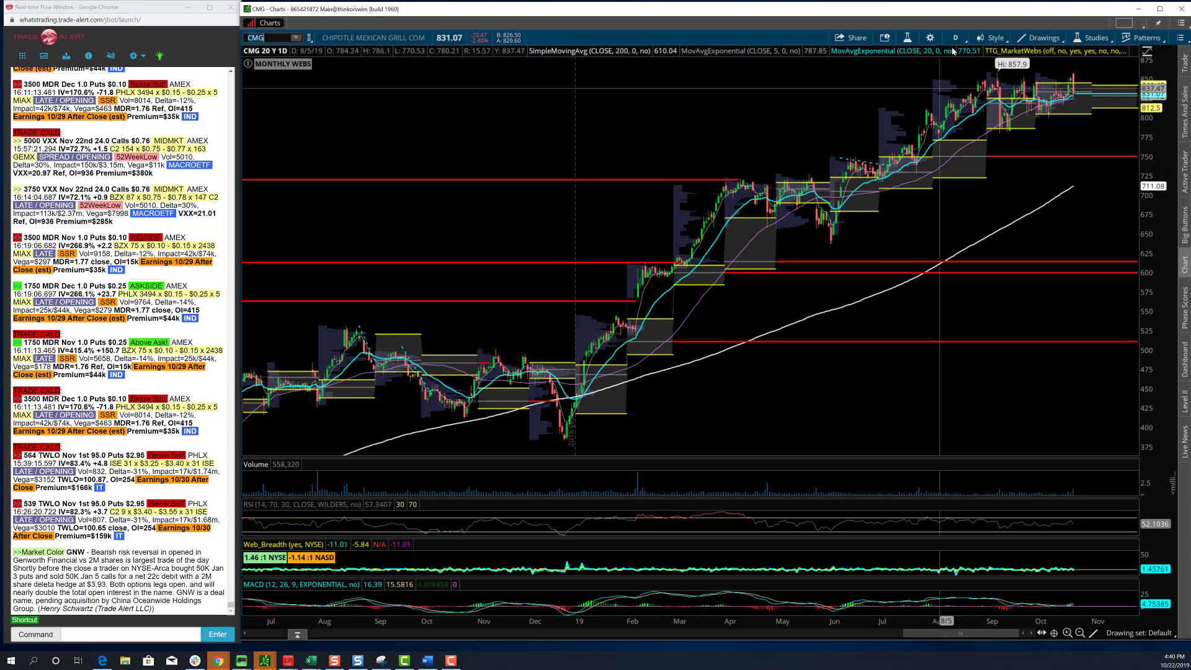
left_click(955, 38)
left_click(910, 95)
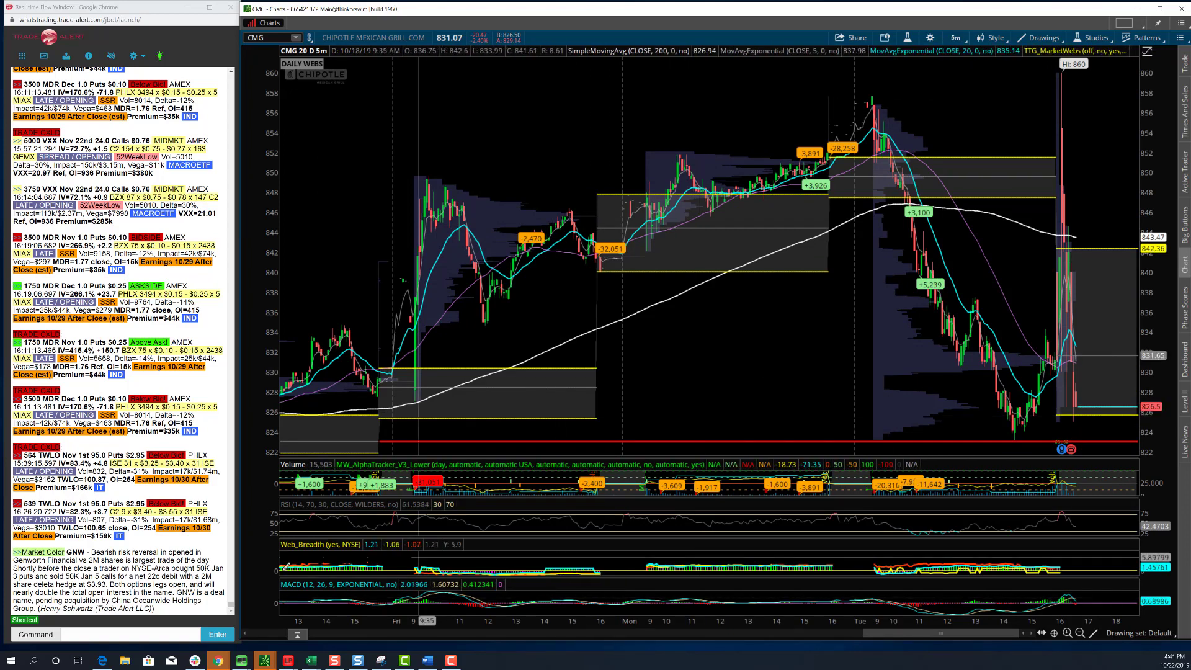
Bring Bloomberg forward and load Chipotle's company news headlines with CMG CN.
mouse_move(249, 661)
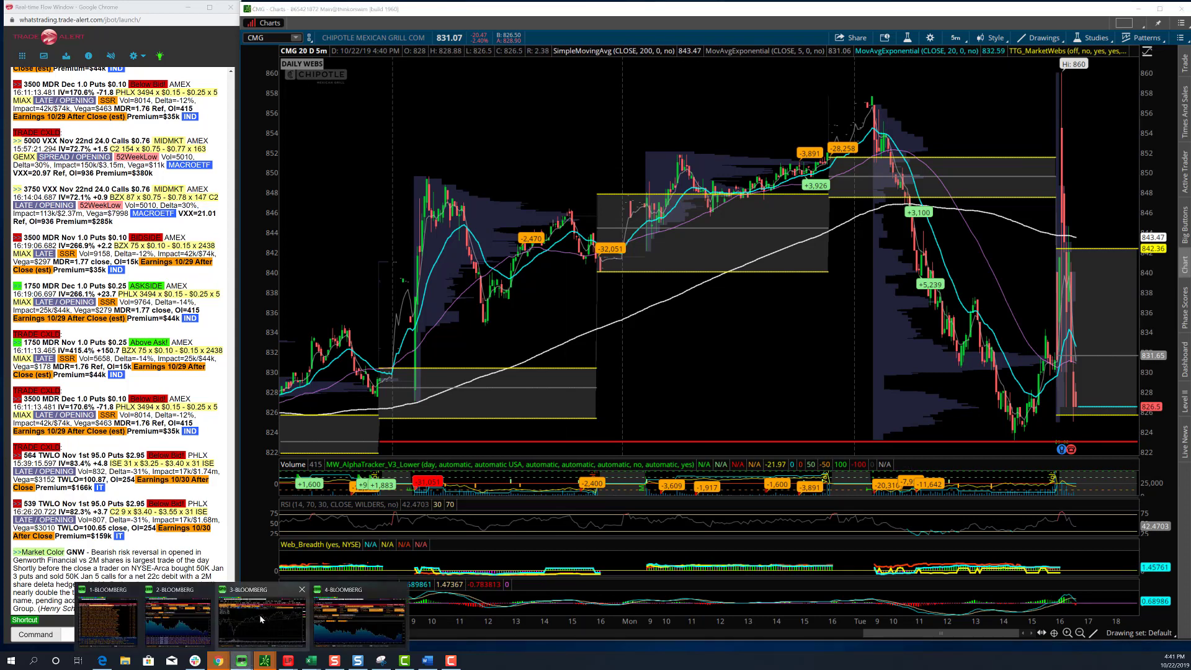
left_click(259, 614)
type("CM")
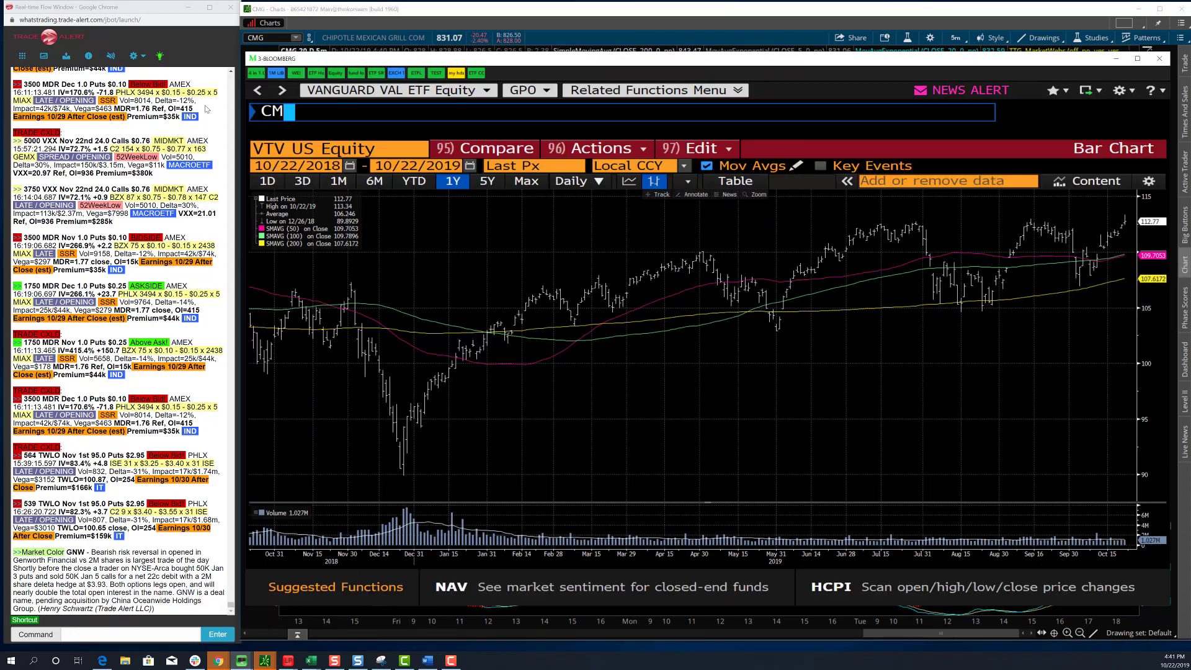
type("G CN")
key("Return")
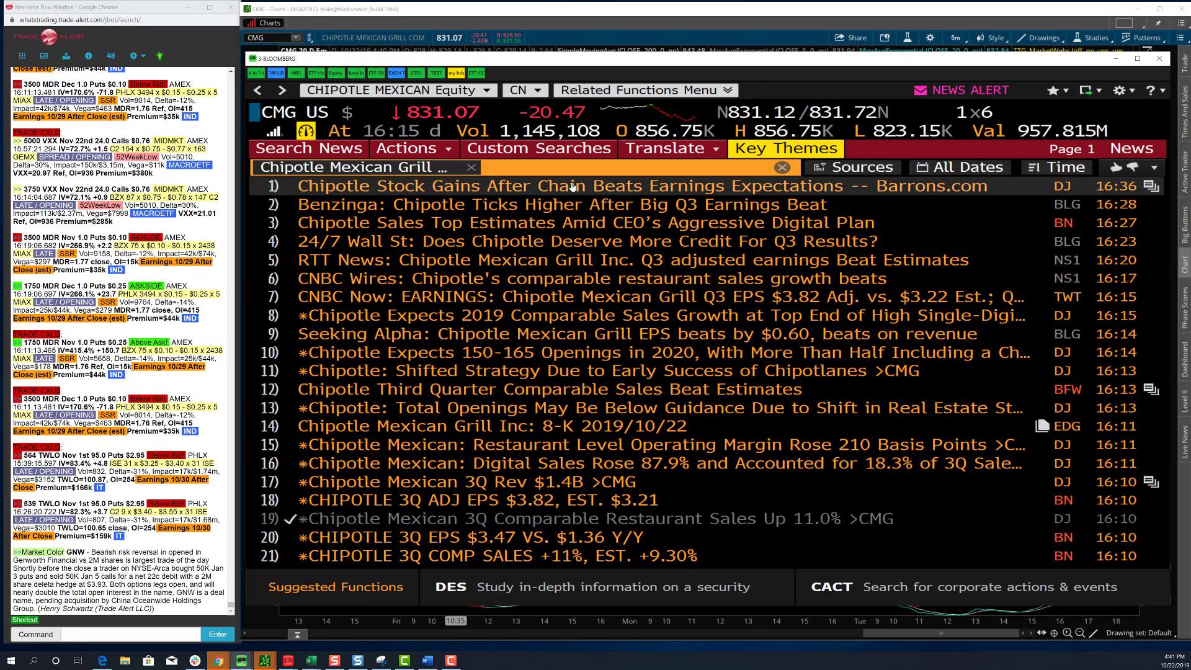
left_click(453, 13)
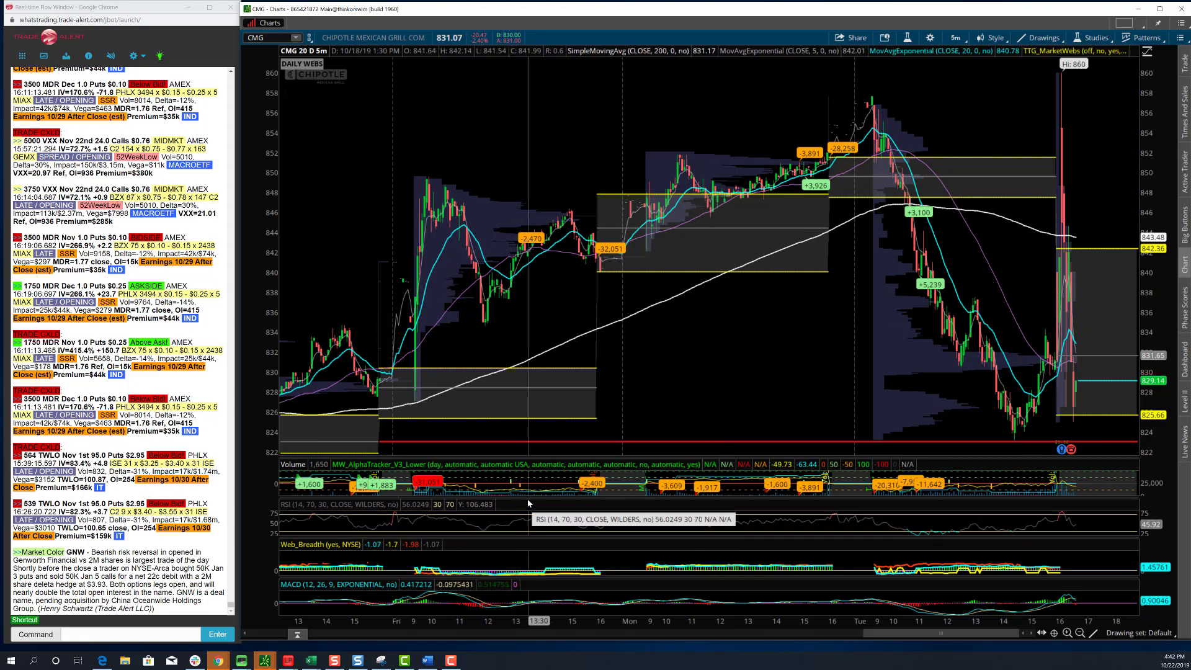
left_click(268, 40)
Chart Texas Instruments (TXN), then ServiceNow (NOW).
type("TXN")
key("Return")
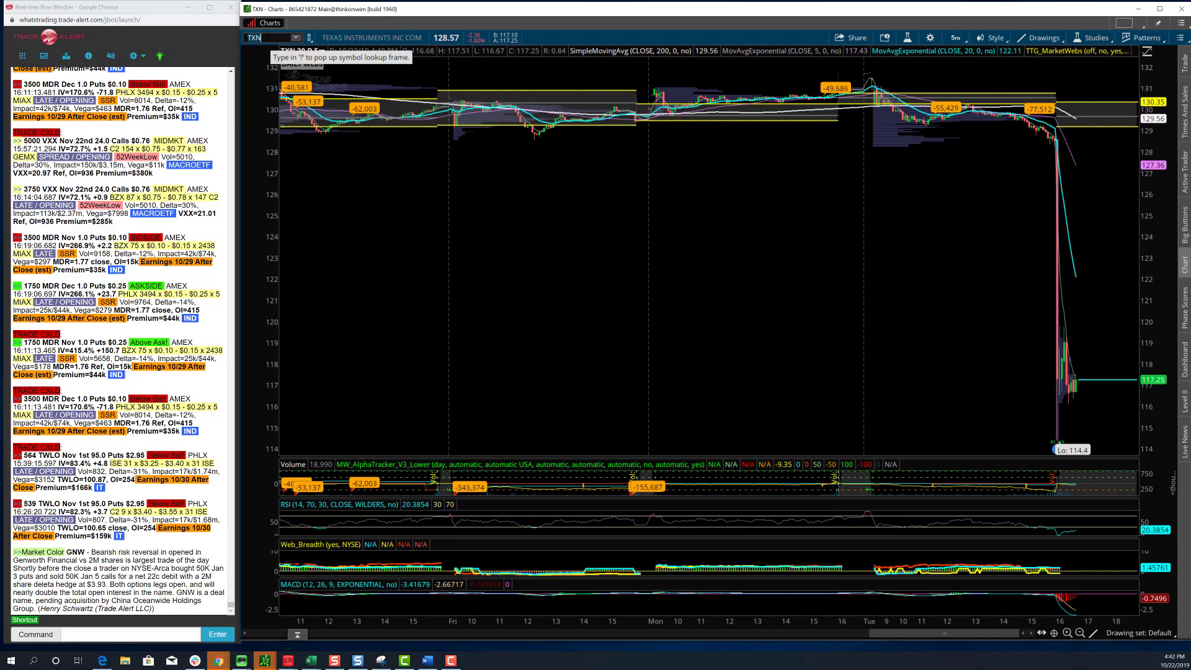
type("NOW")
key("Return")
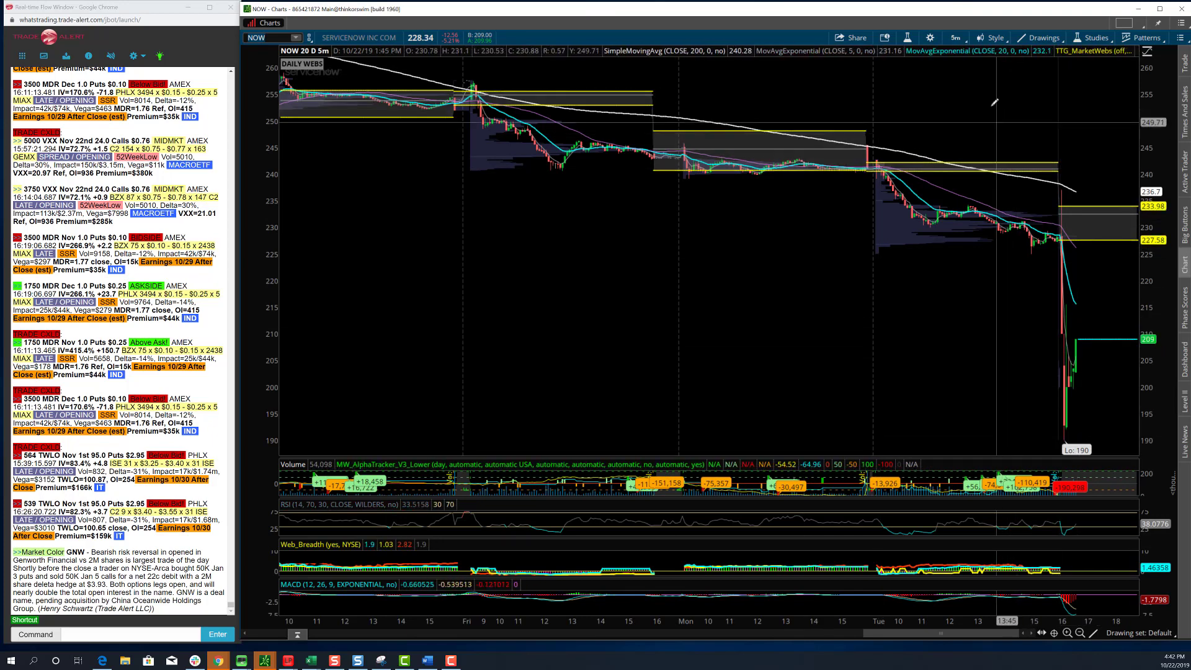
Switch the chart time frame to 20 Y : 1D and load Radian Group (RDN).
left_click(955, 38)
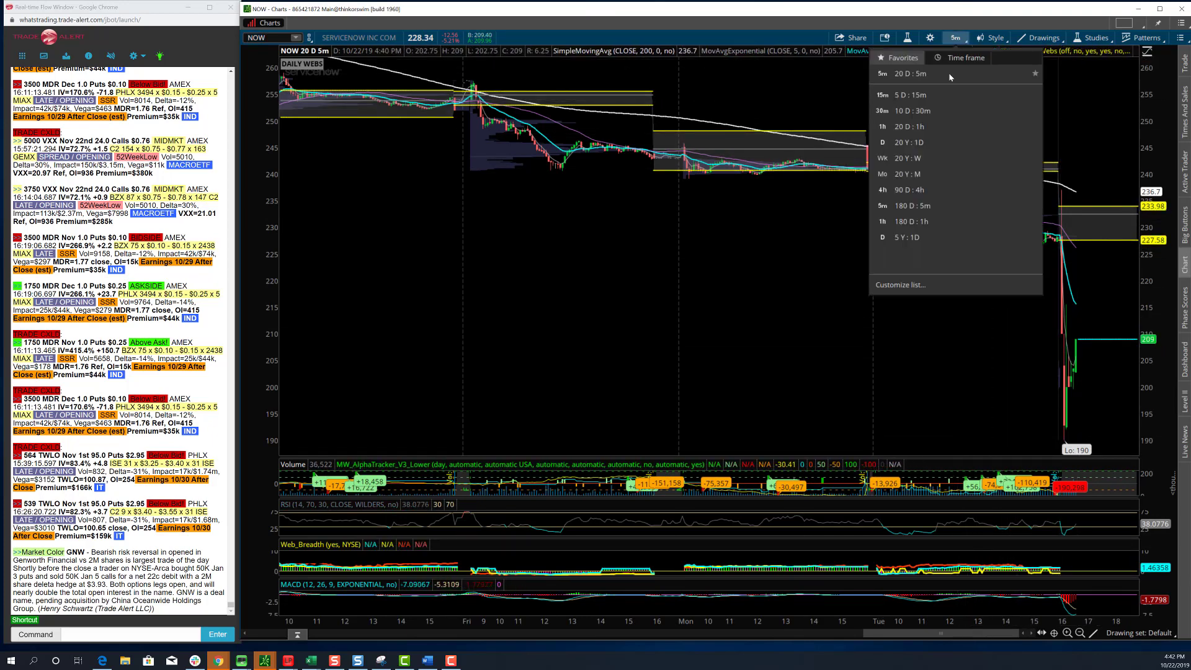
left_click(930, 143)
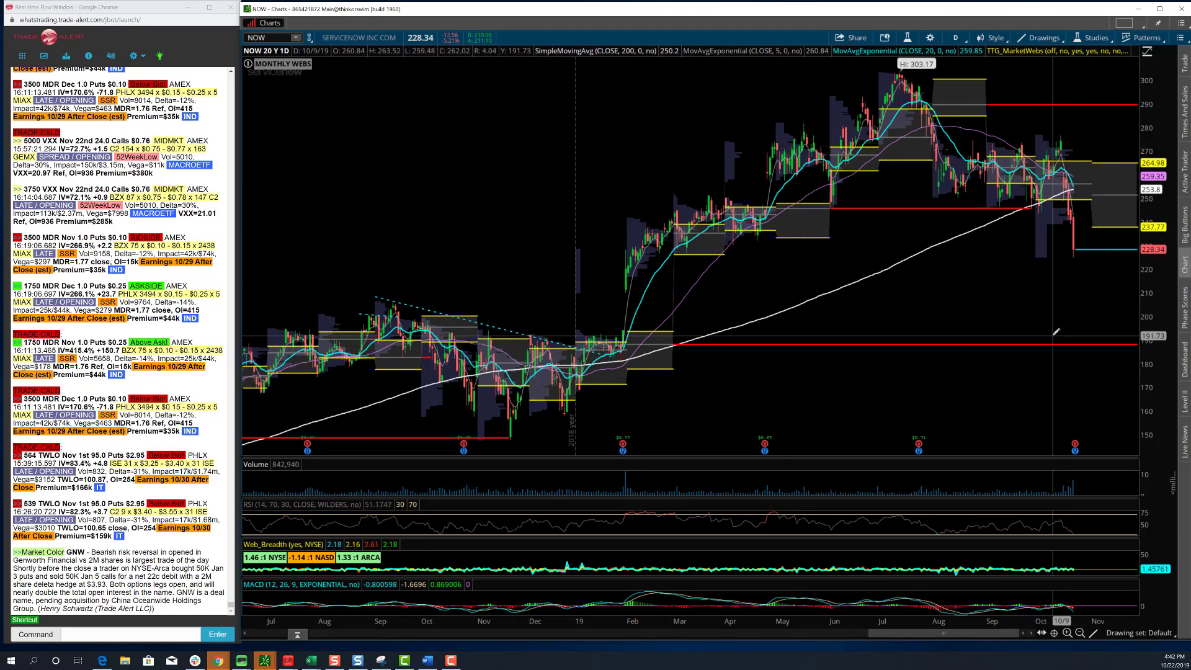
left_click(276, 37)
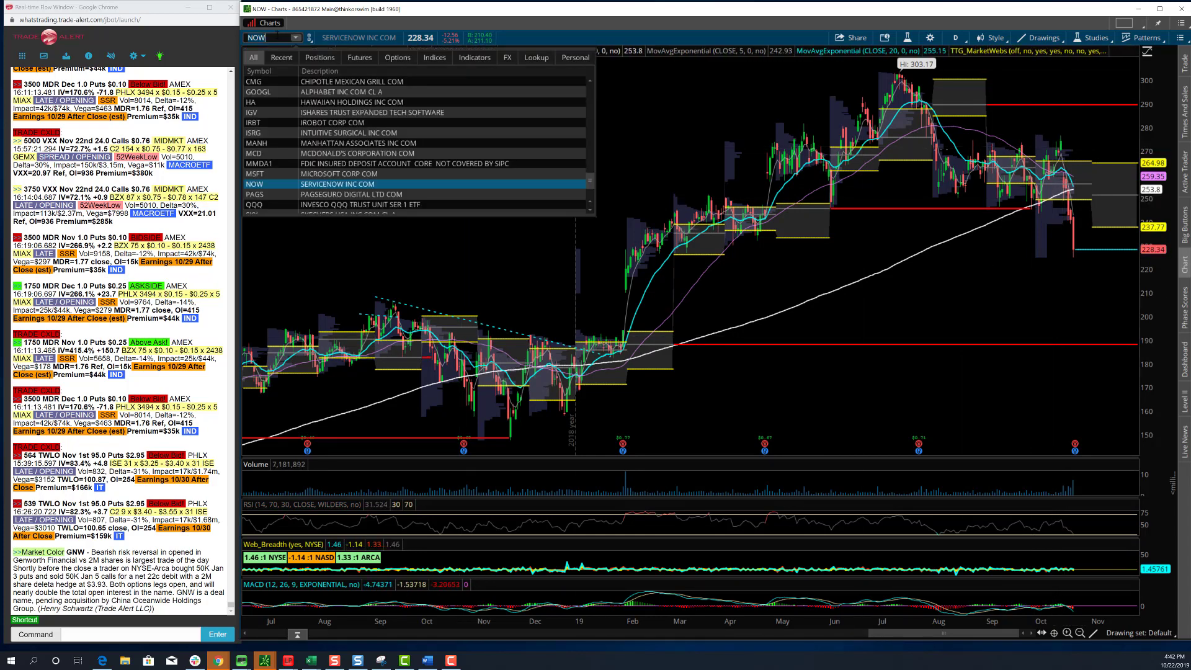
type("RDN")
key("Return")
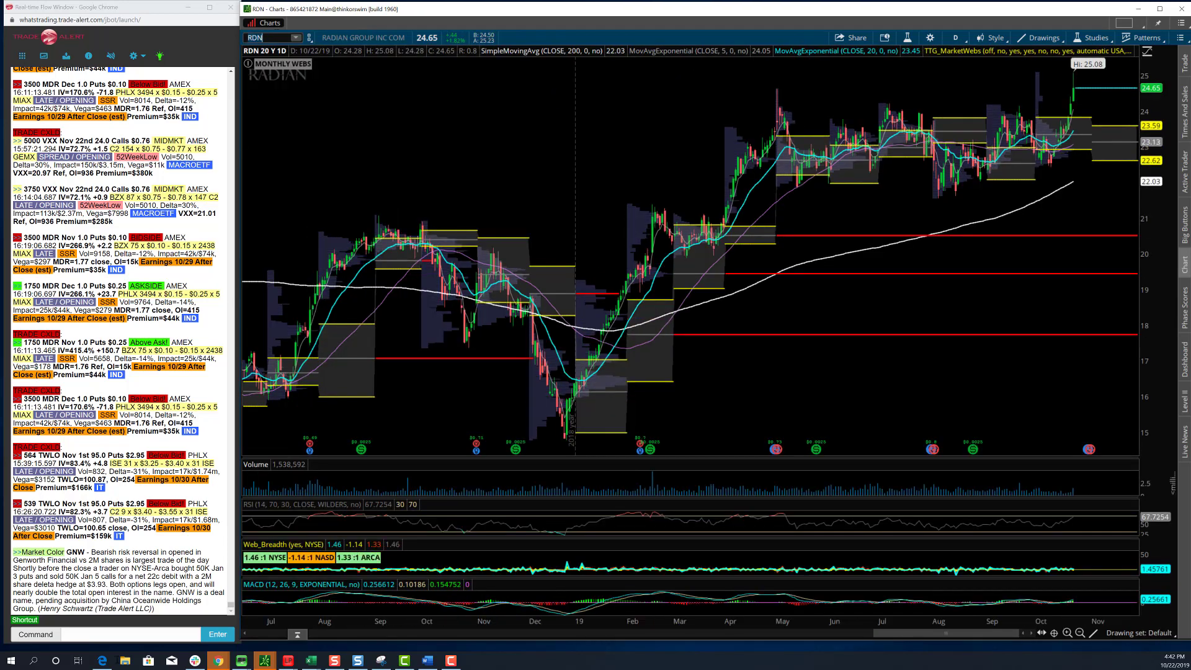
Bring ETF Watch List1 forward on its Sectors sheet and select the % change values N14–N23.
mouse_move(311, 660)
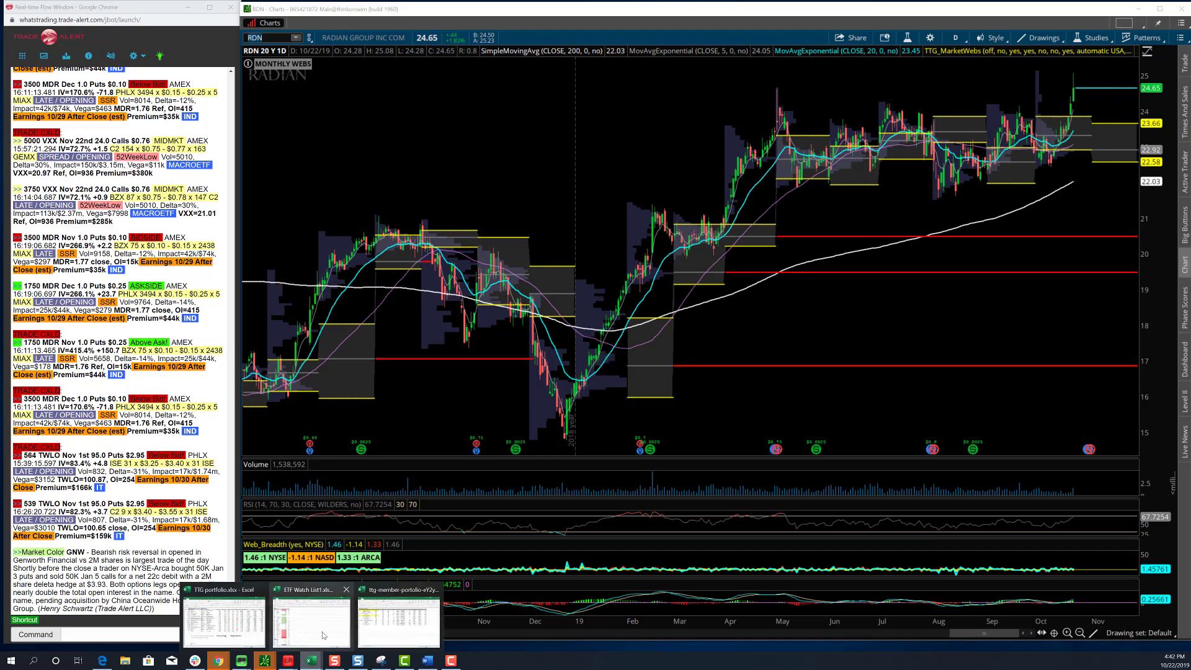
left_click(323, 632)
left_click(587, 400)
left_click(587, 352)
left_click(402, 271)
left_click_drag(404, 280, 403, 343)
left_click(474, 310)
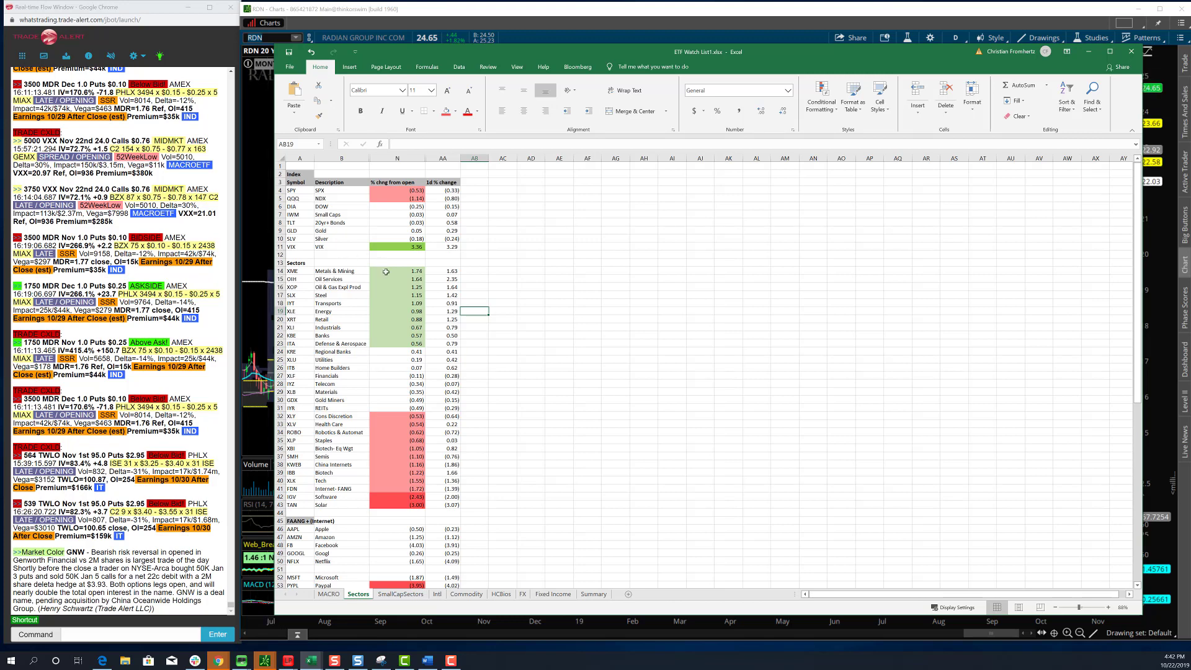
Inspect the % change formulas in N14, N17, AA17 and the XLI Industrials row.
left_click(386, 271)
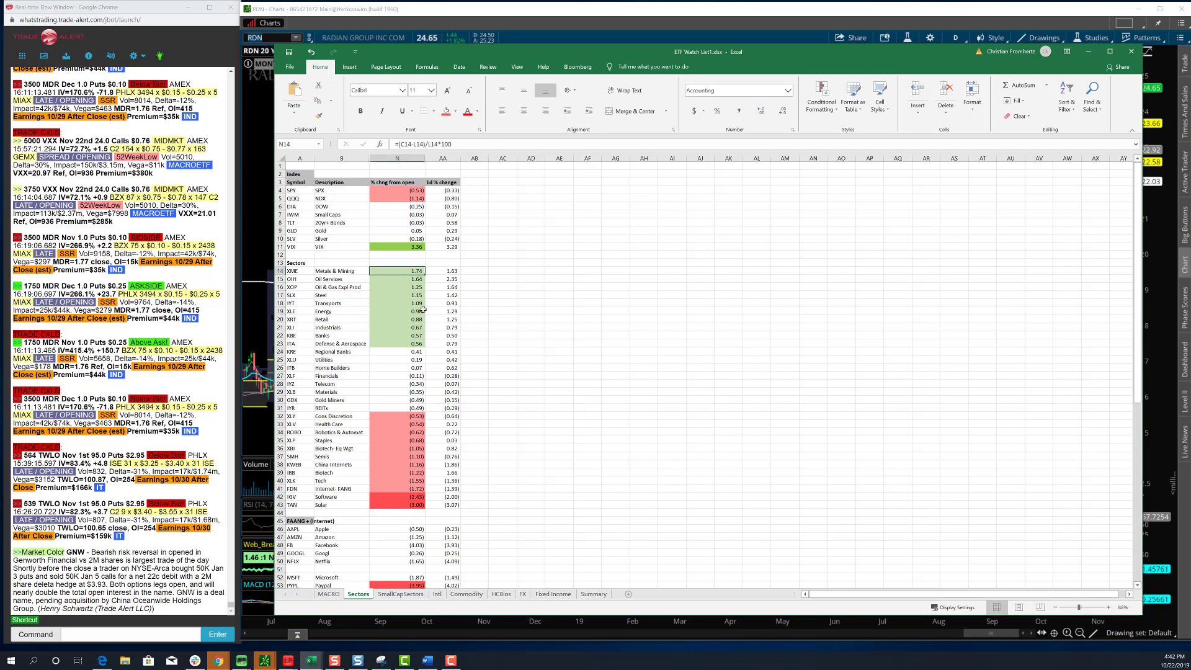
left_click(397, 294)
left_click(452, 295)
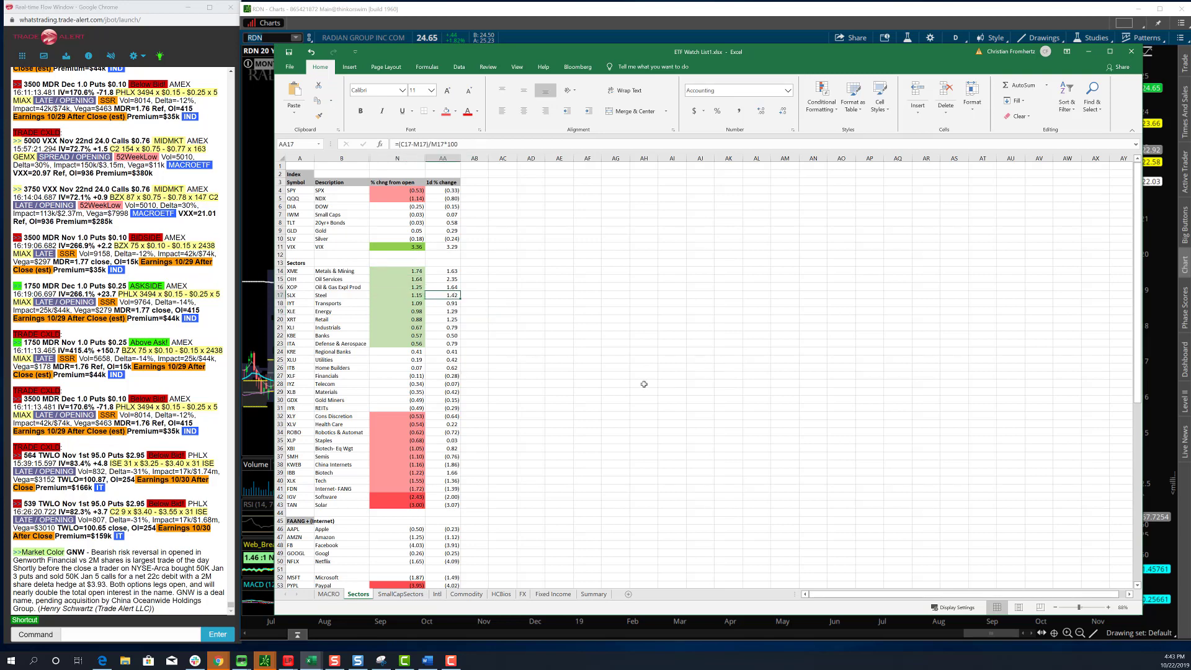
left_click(403, 328)
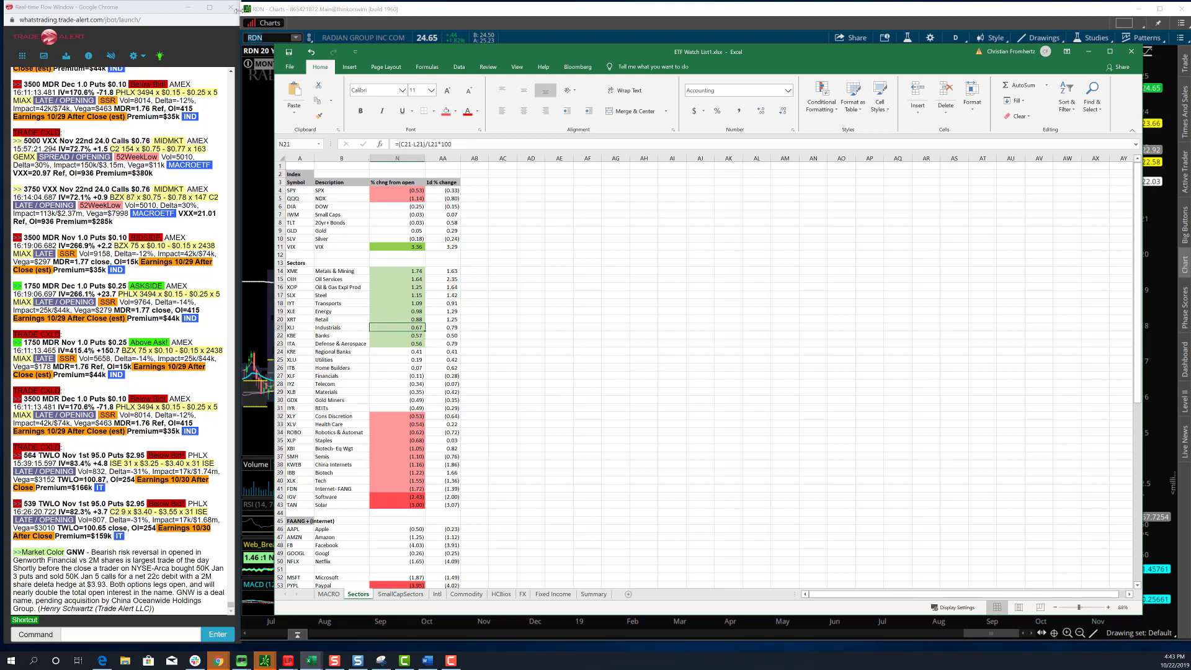
Return to thinkorswim and chart Honeywell (HON), then Emerson Electric (EMR).
left_click(266, 36)
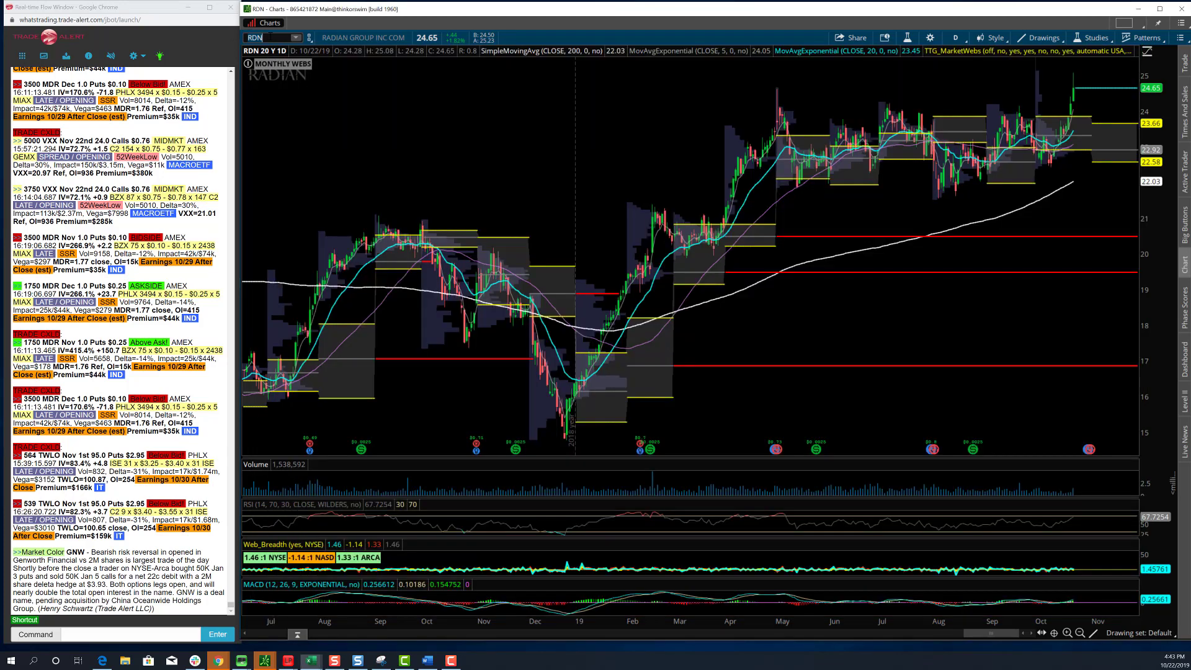
left_click(268, 38)
type("HON")
key("Return")
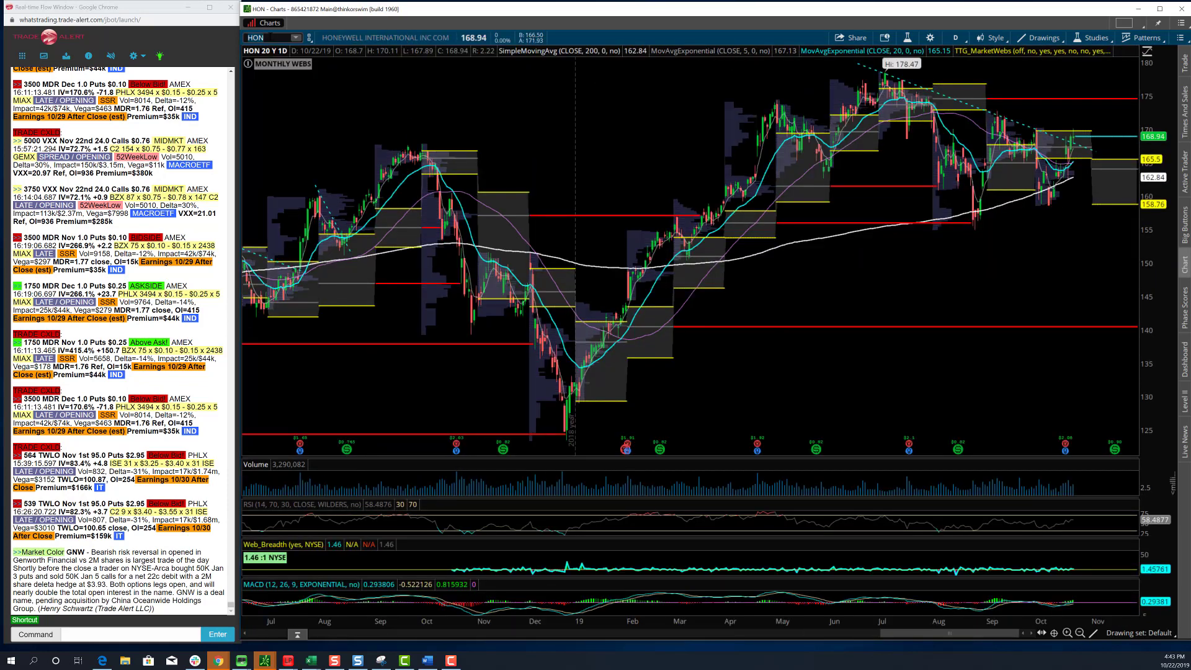
left_click(268, 37)
type("EMR")
key("Return")
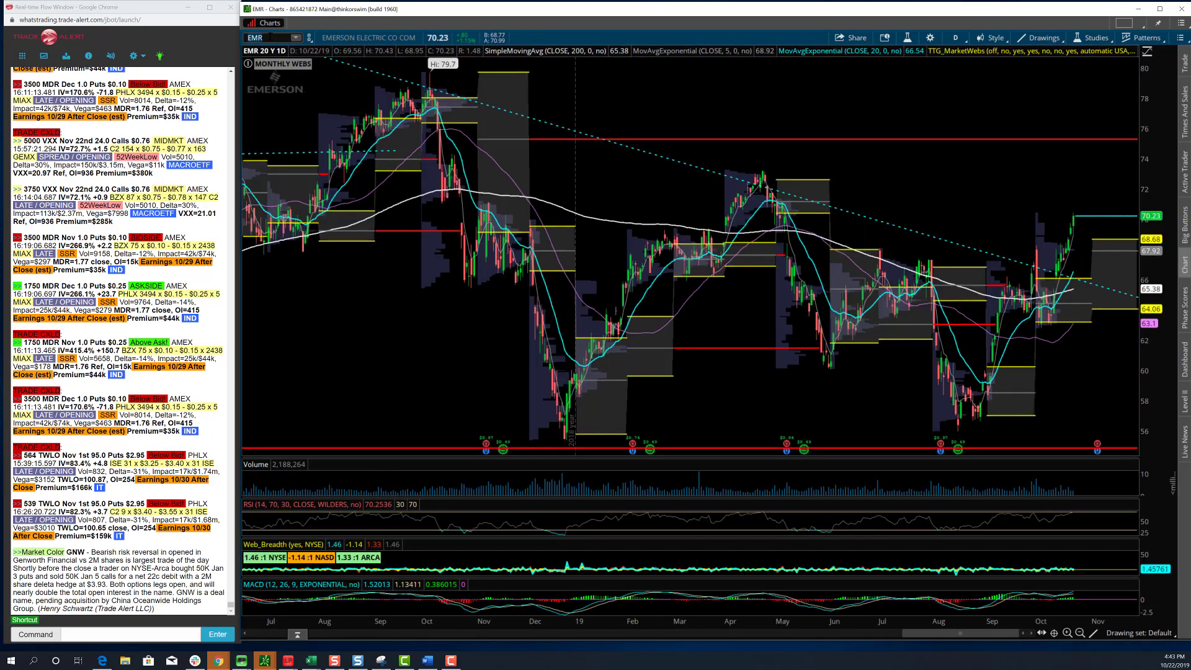
Chart Radian Group (RDN) again, then Berkshire Hathaway (BRK/B).
left_click(269, 38)
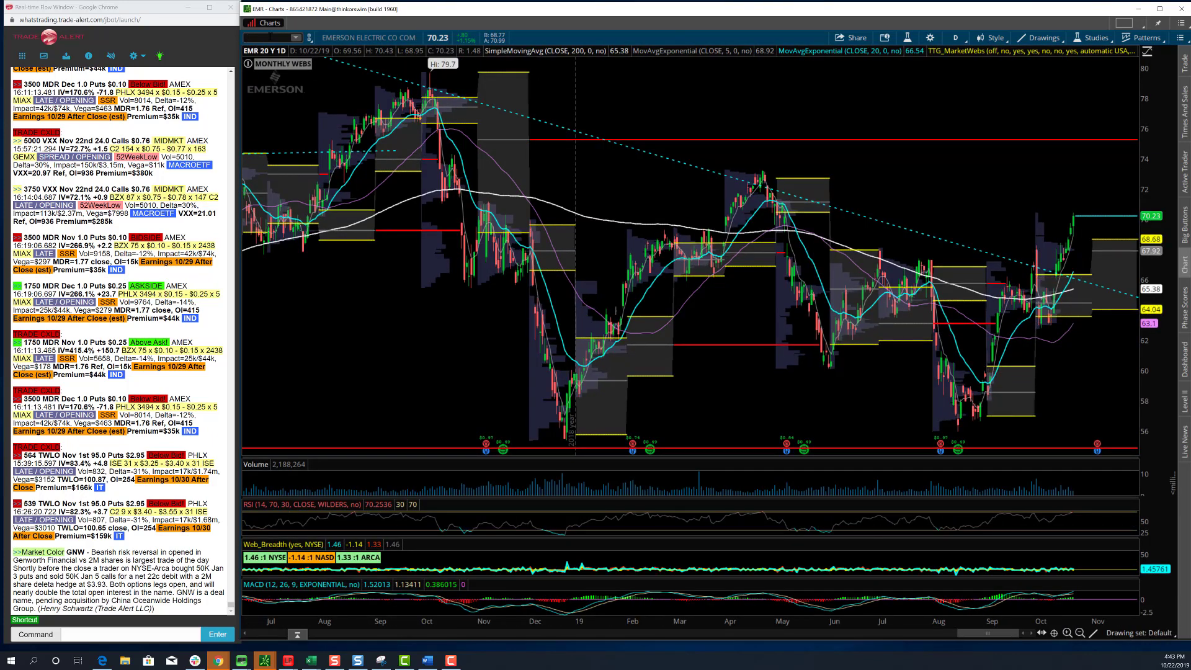
type("RDN")
key("Return")
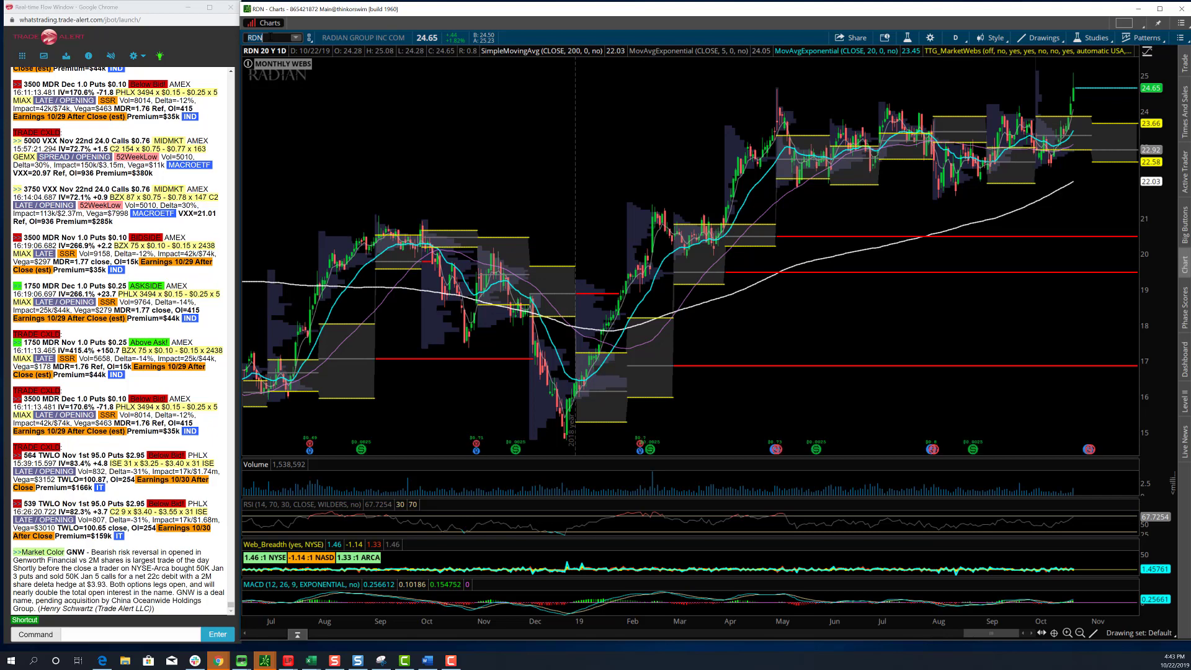
left_click(269, 37)
type("BRK/B")
key("Return")
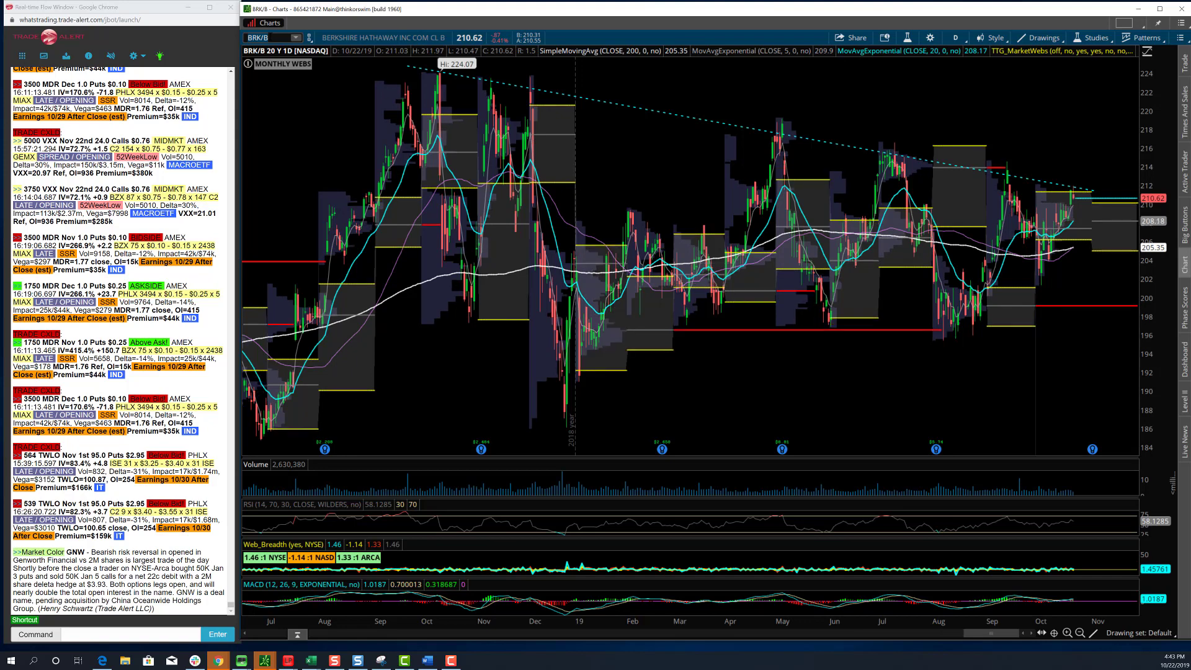
Set BRK/B to the 20 Y : W time frame and zoom into mid-2017 through now.
left_click(955, 38)
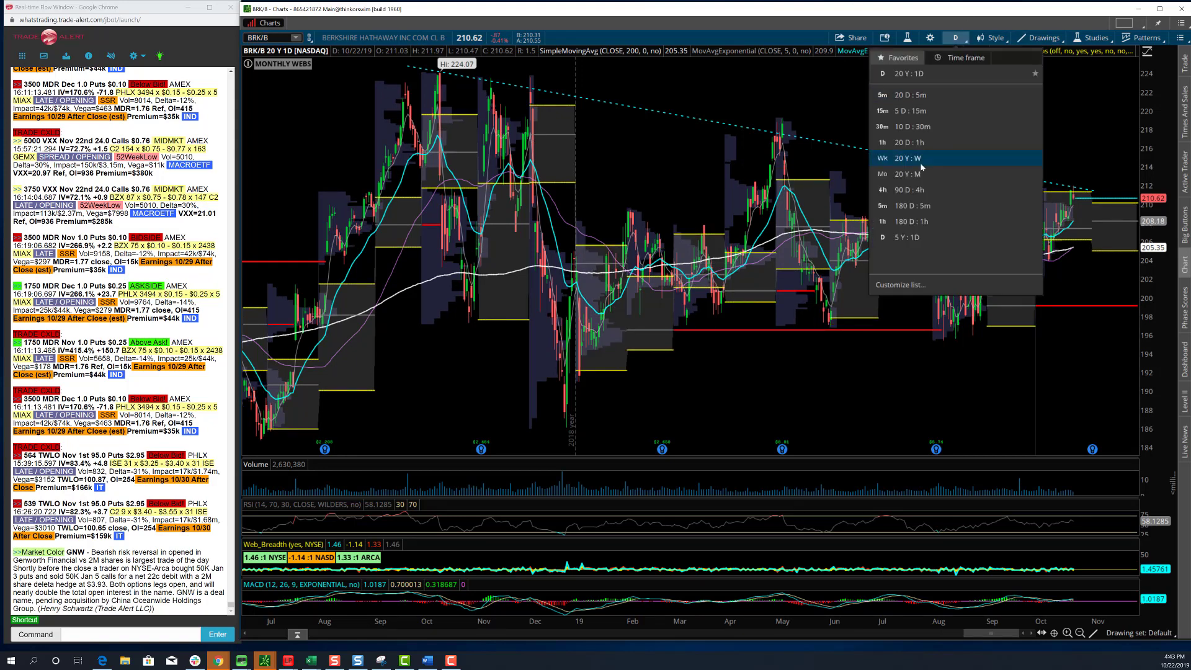
left_click(909, 158)
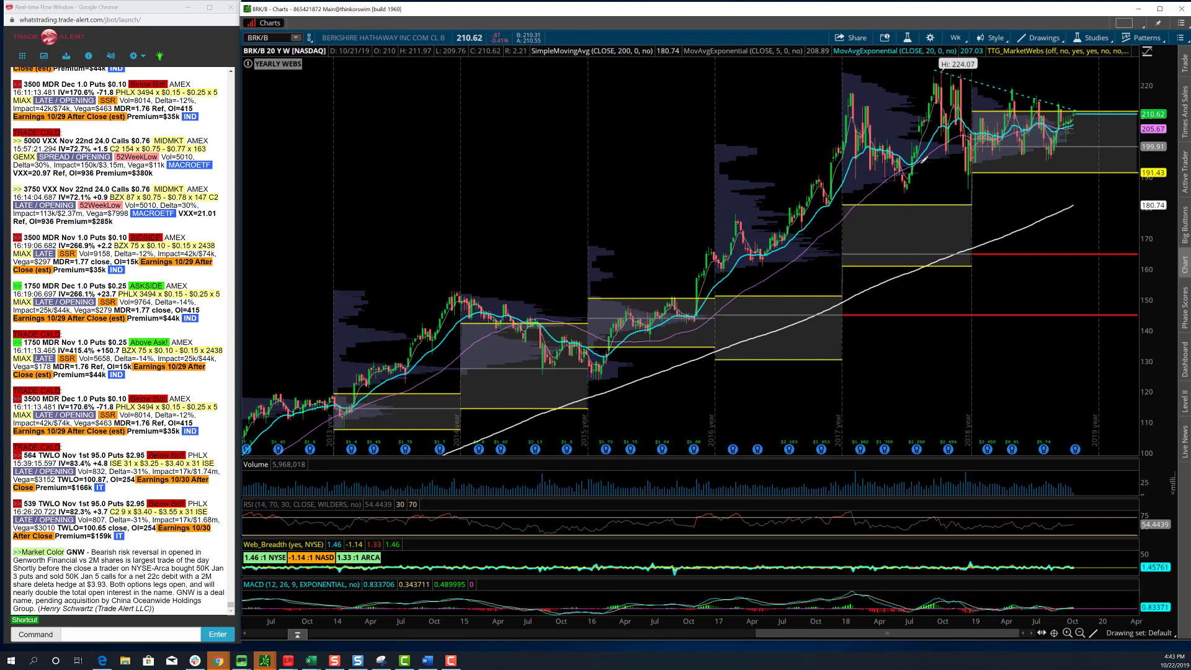
left_click_drag(779, 127, 1036, 230)
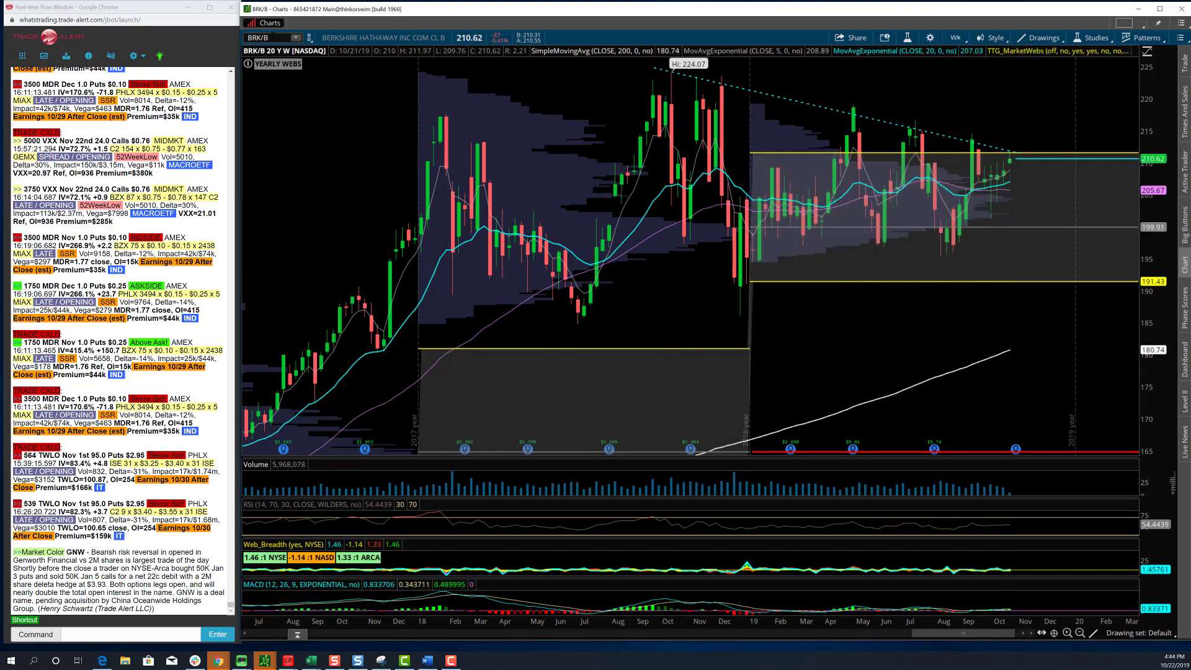
Chart Mastercard (MA) on the 20 Y : 1D time frame.
left_click(271, 38)
type("MA")
key("Return")
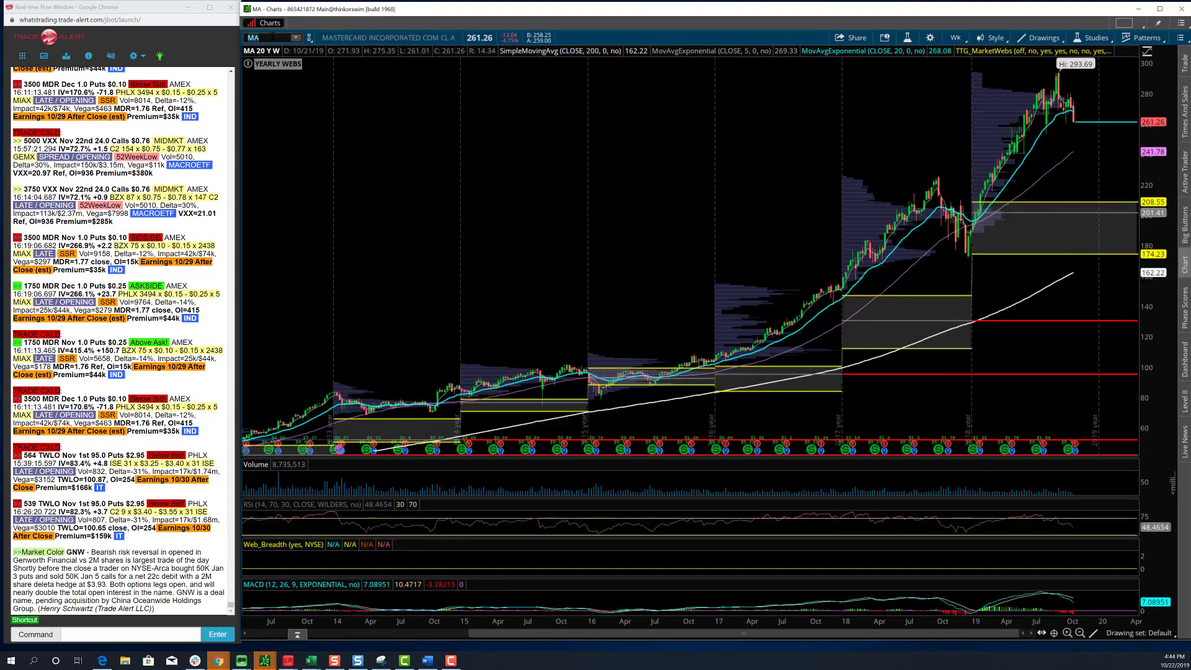
left_click(955, 38)
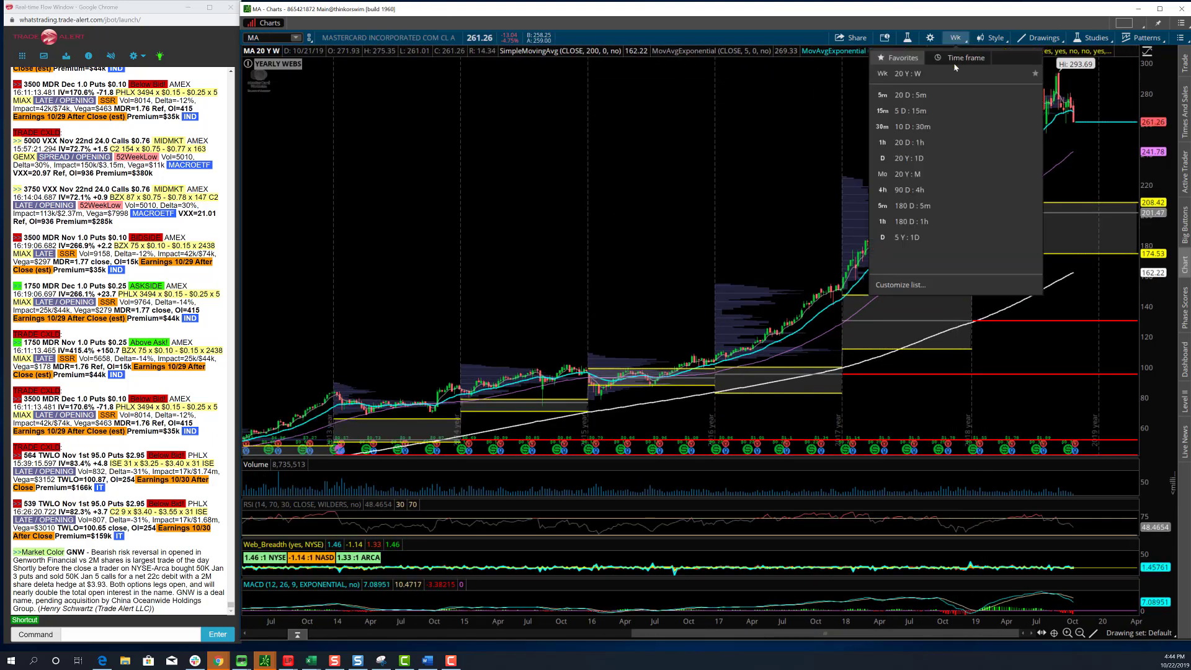
left_click(916, 158)
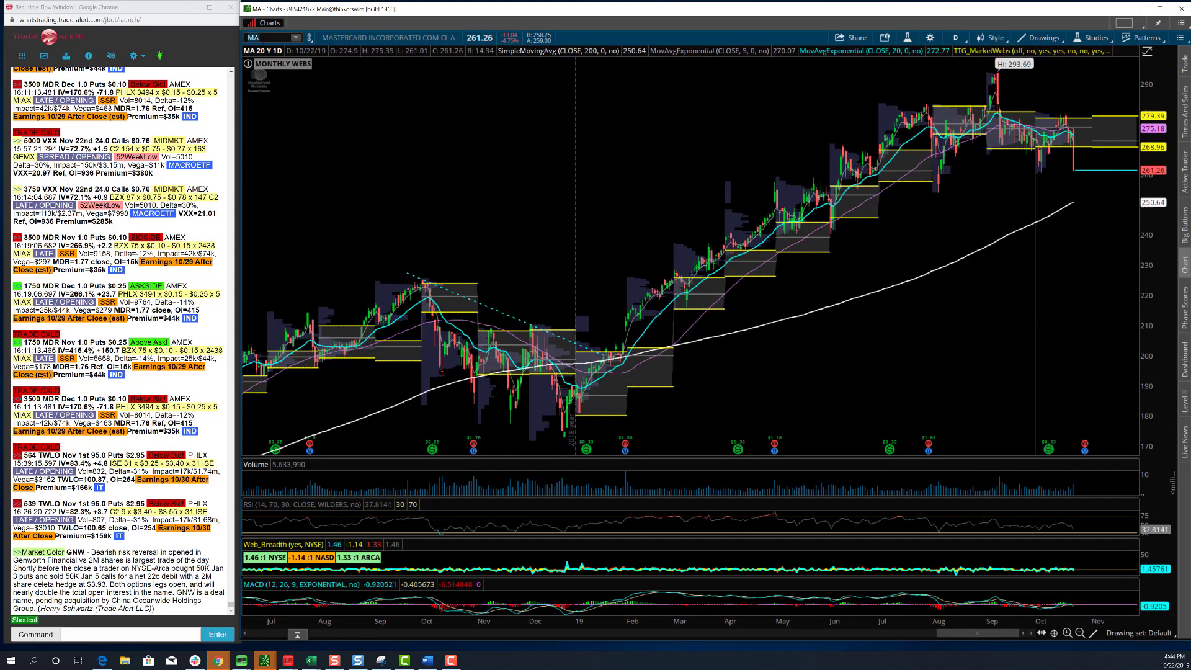
Chart Visa (V), then Microsoft (MSFT).
left_click(257, 38)
type("V")
key("Return")
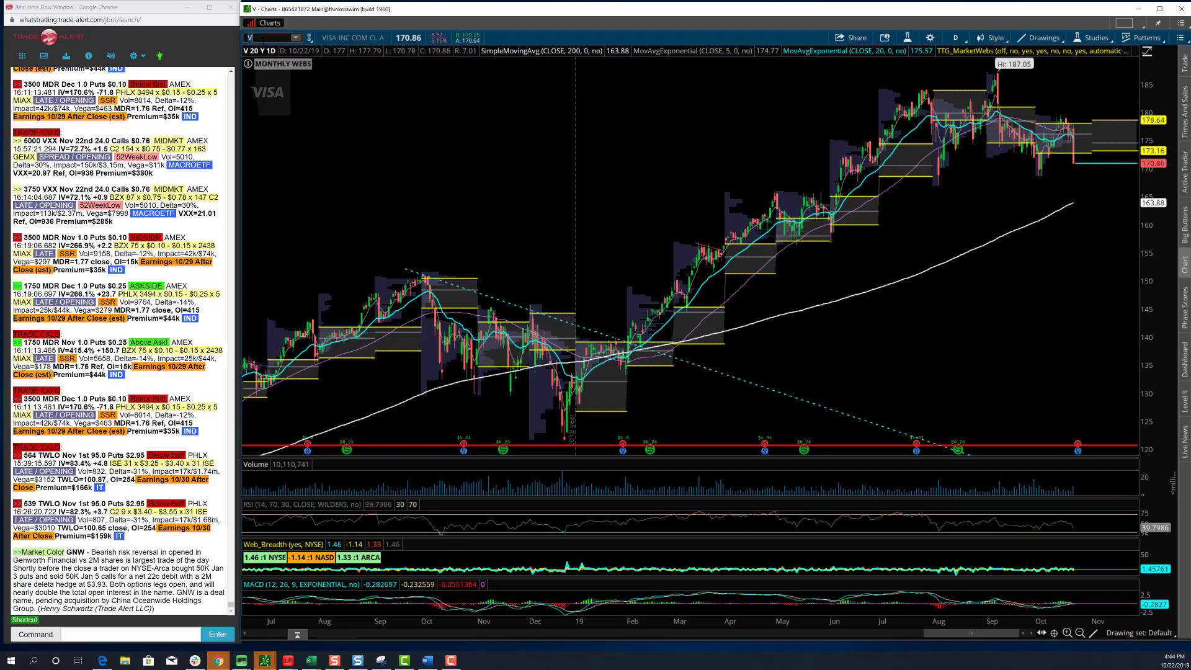
key("BackSpace")
type("MSFT")
key("Return")
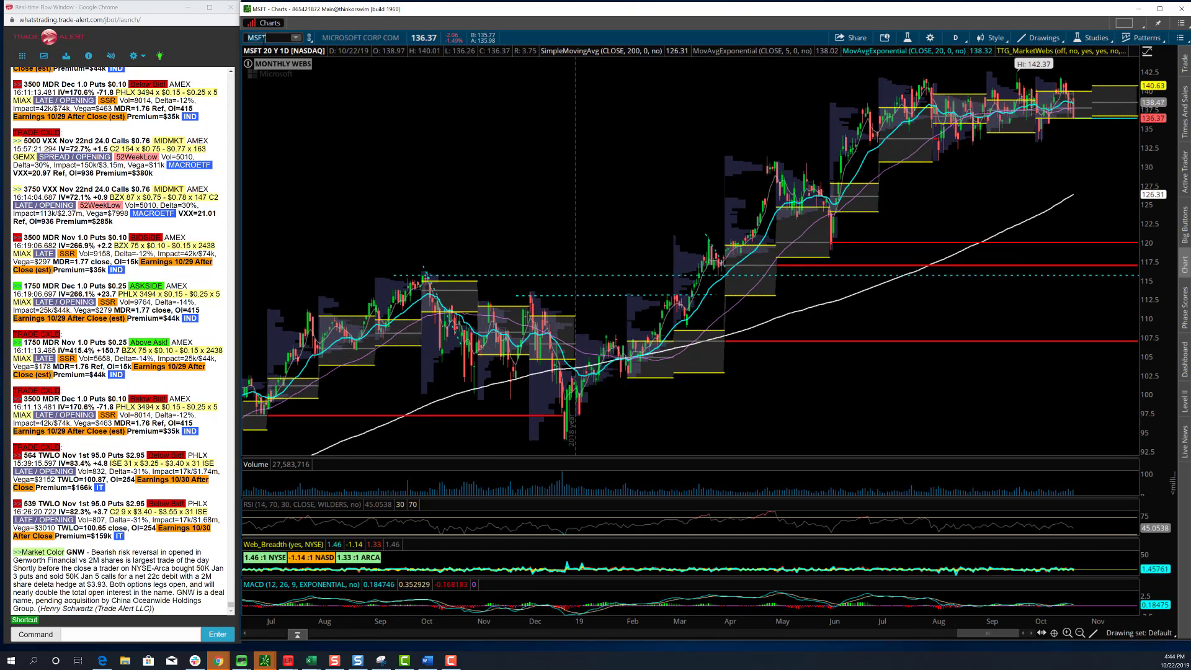
Chart PagSeguro (PAGS), then PayPal (PYPL).
key("BackSpace")
key("BackSpace")
key("BackSpace")
key("BackSpace")
type("PAGS")
key("Return")
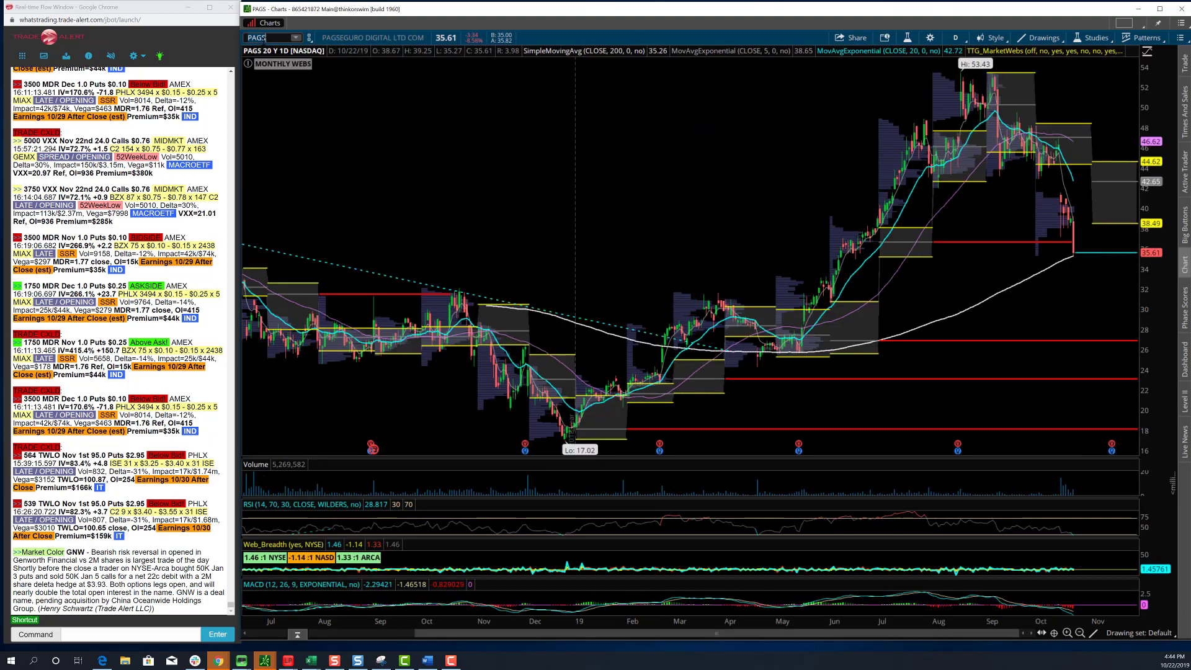
type("PYPL")
key("Return")
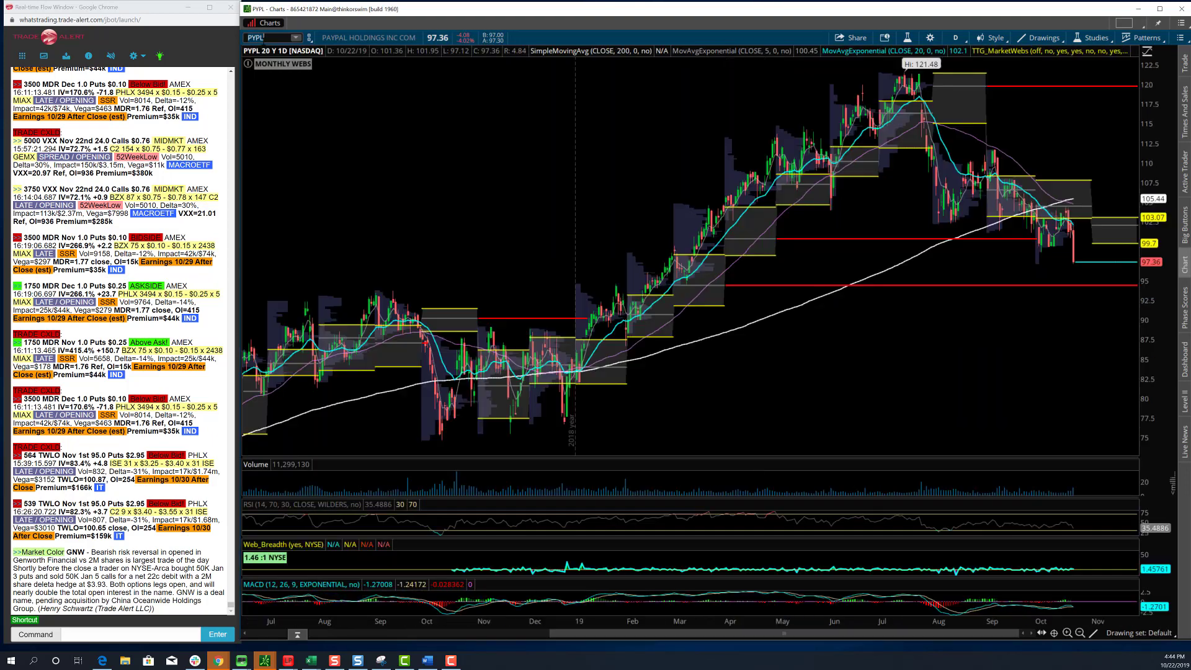